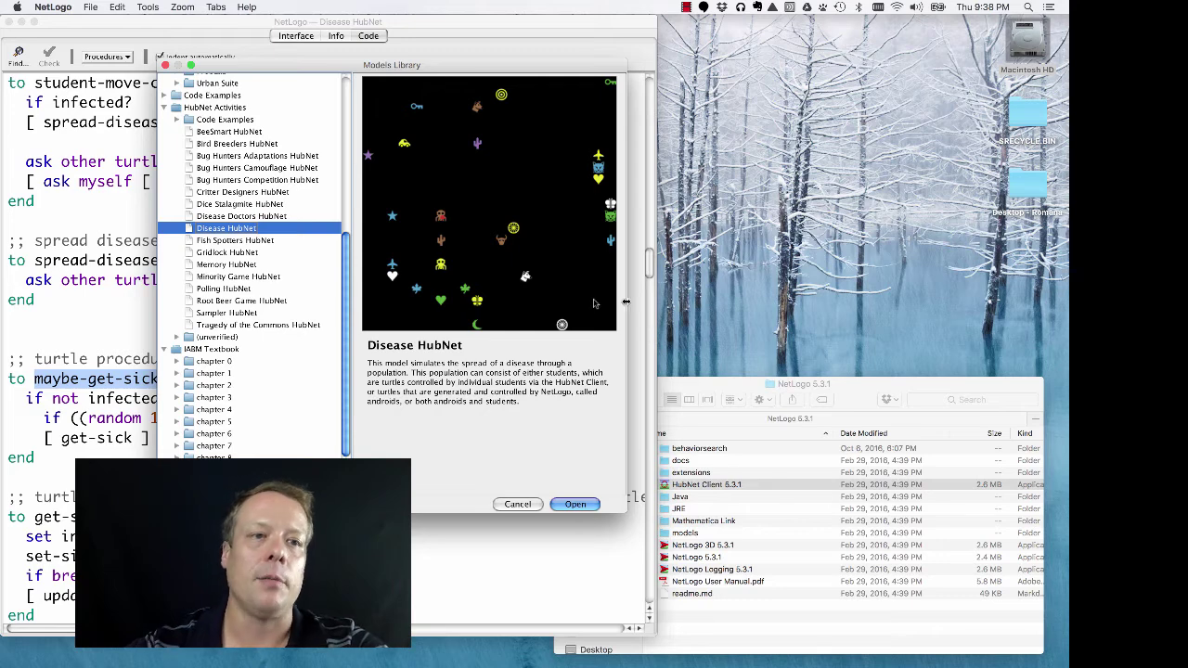
# - Open the Disease HubNet model from the Models Library's HubNet Activities folder
pyautogui.click(165, 108)
pyautogui.scroll(3, 209, 238)
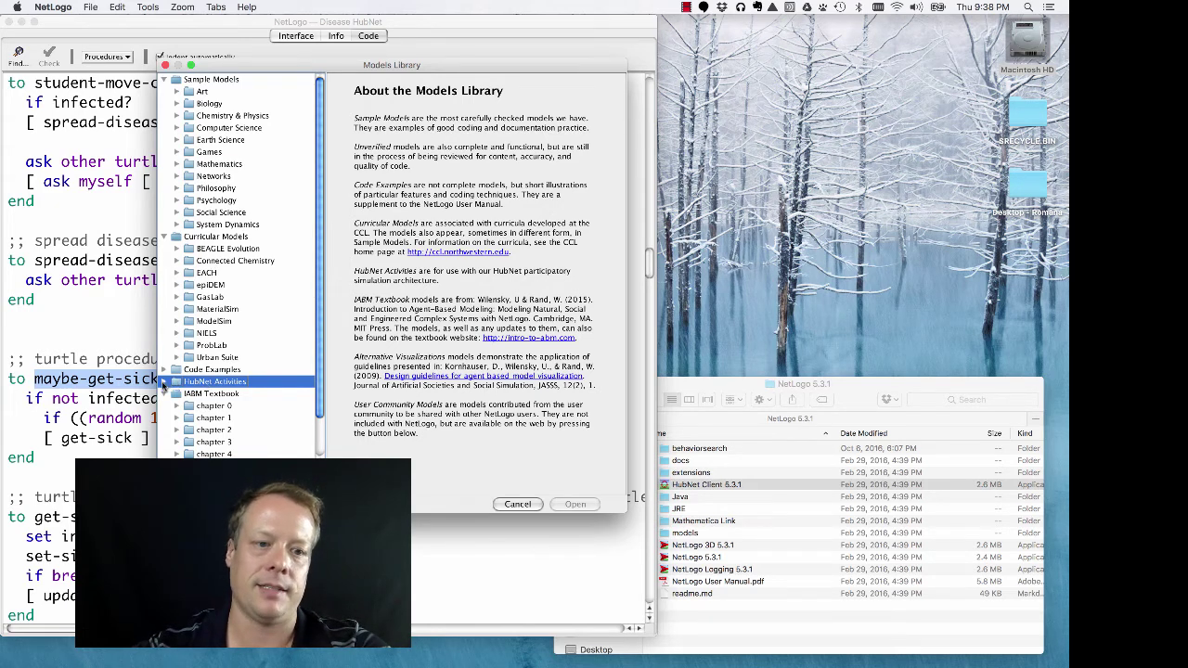
pyautogui.click(163, 381)
pyautogui.scroll(-5, 232, 278)
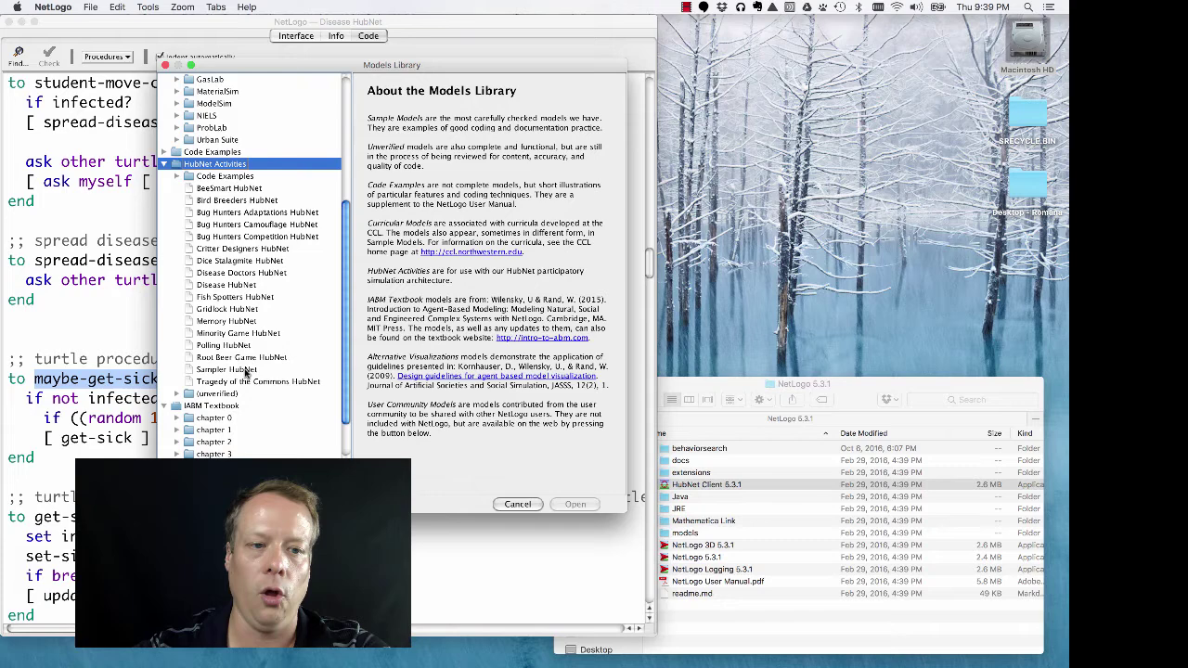
pyautogui.click(239, 287)
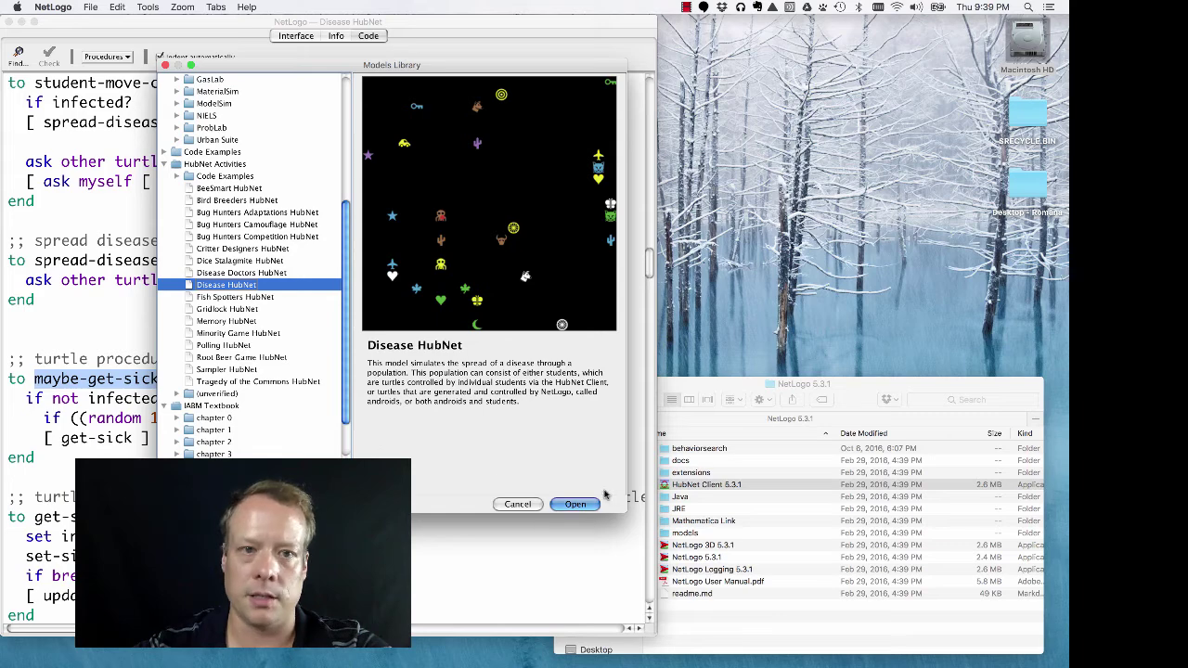
pyautogui.click(577, 504)
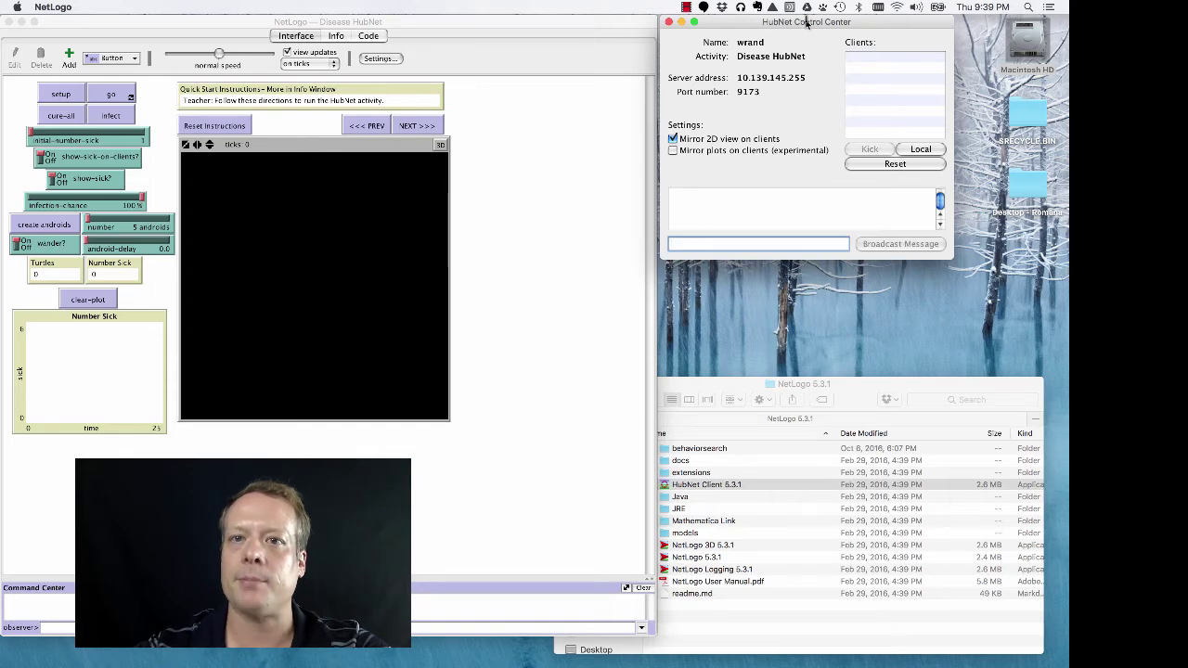
# - Move the HubNet Control Center down and advance the Quick Start instructions three steps
pyautogui.moveTo(808, 22); pyautogui.dragTo(811, 39)
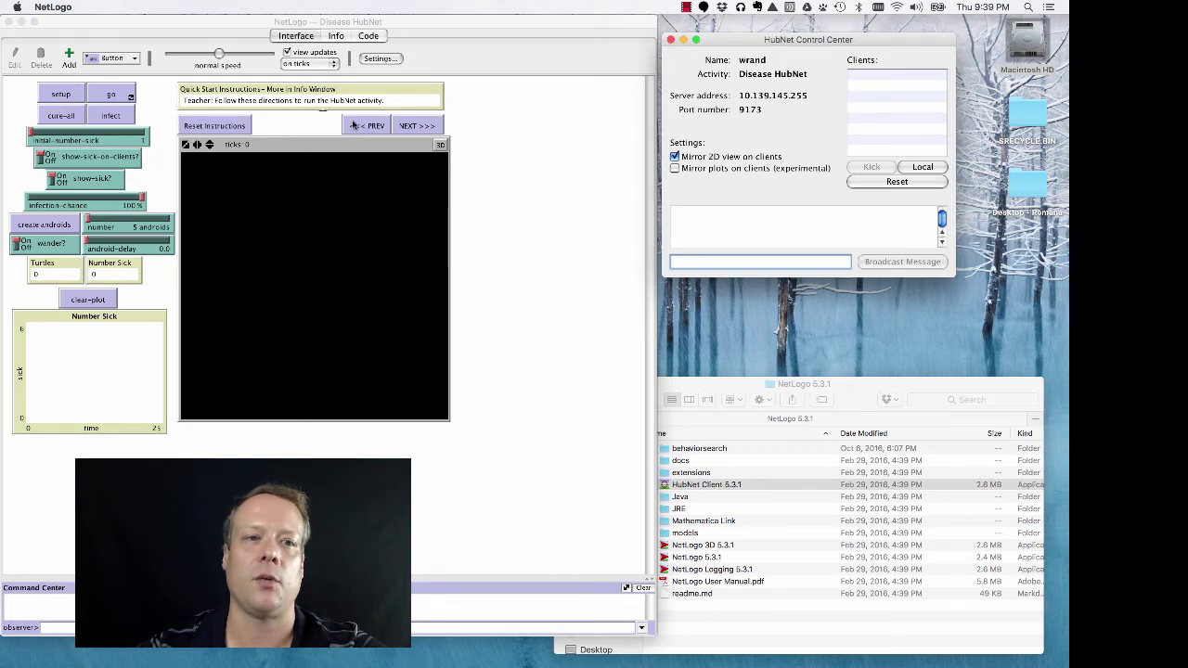
pyautogui.click(421, 127)
pyautogui.click(420, 128)
pyautogui.click(418, 127)
pyautogui.click(417, 126)
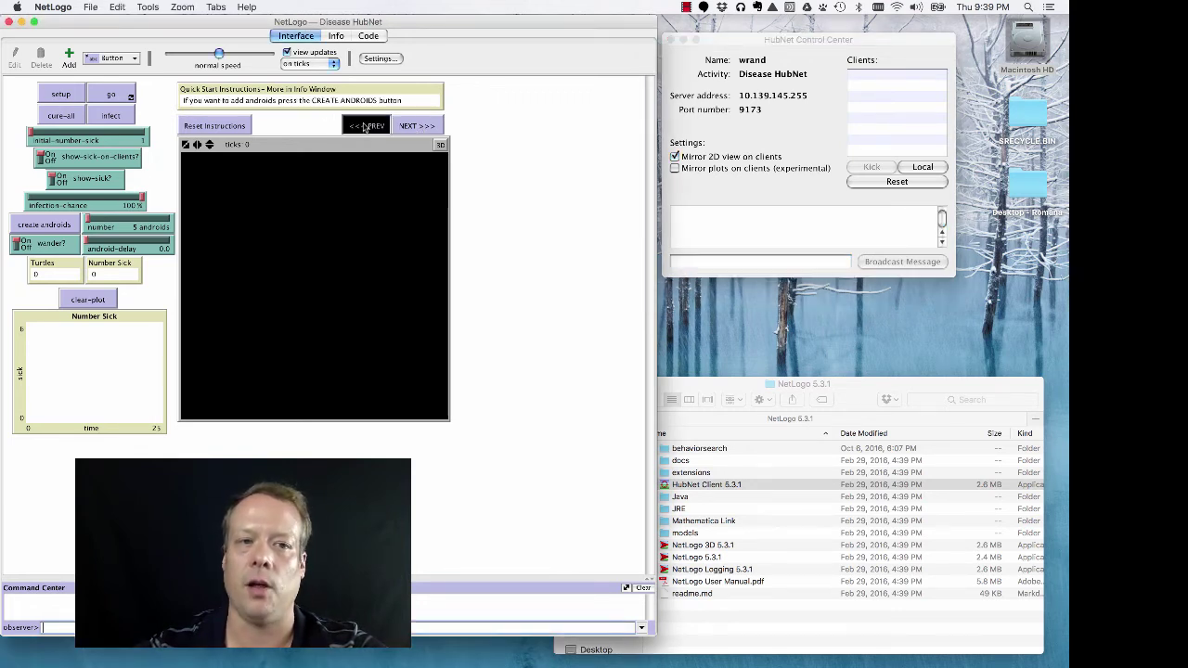
# - Return the Quick Start to the first teacher instruction and set up the model
pyautogui.click(364, 128)
pyautogui.click(365, 127)
pyautogui.click(367, 127)
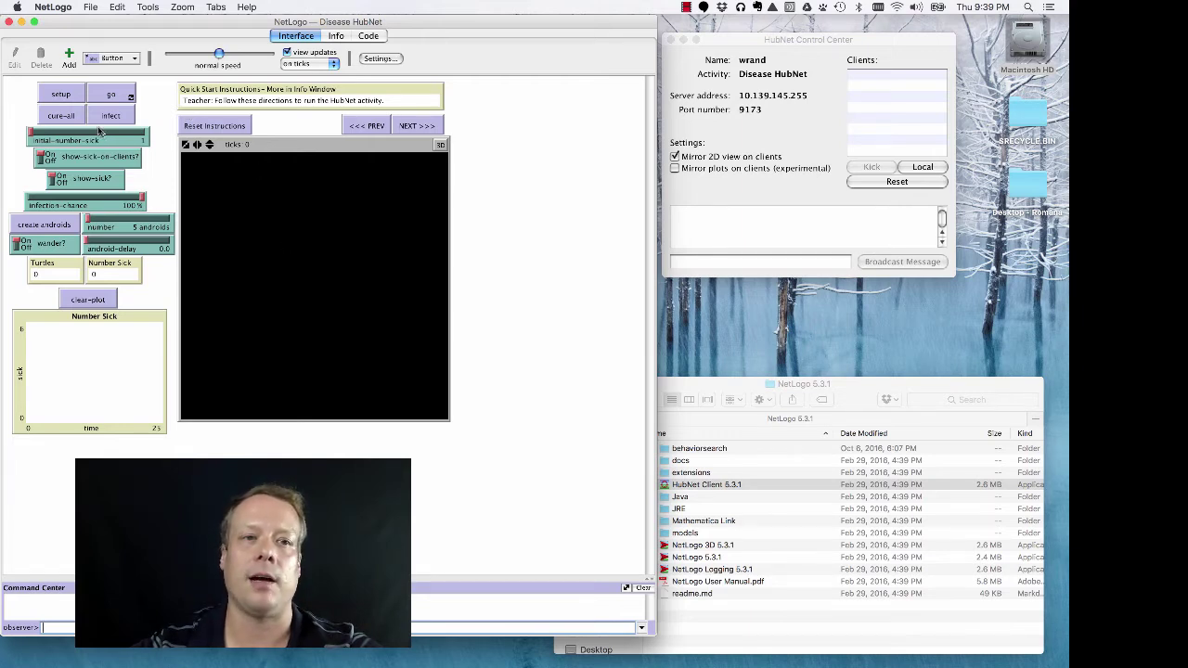
pyautogui.click(63, 99)
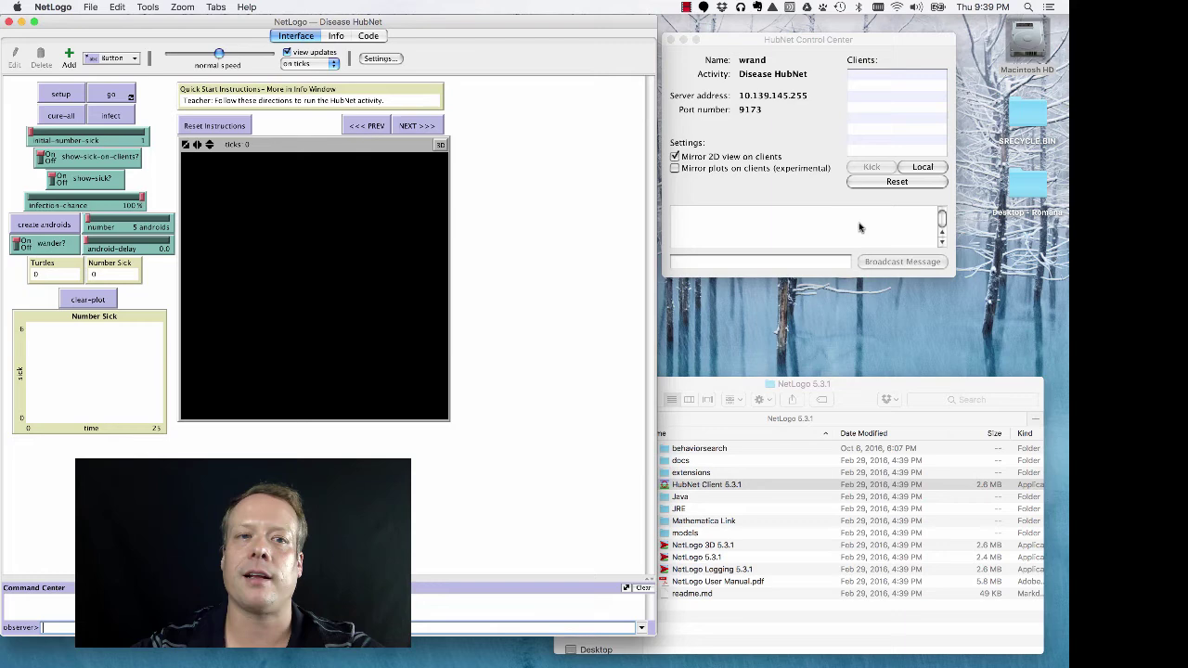
# - Join a Local client, reposition its window, and select HubNet Client 5.3.1 in Finder
pyautogui.click(924, 167)
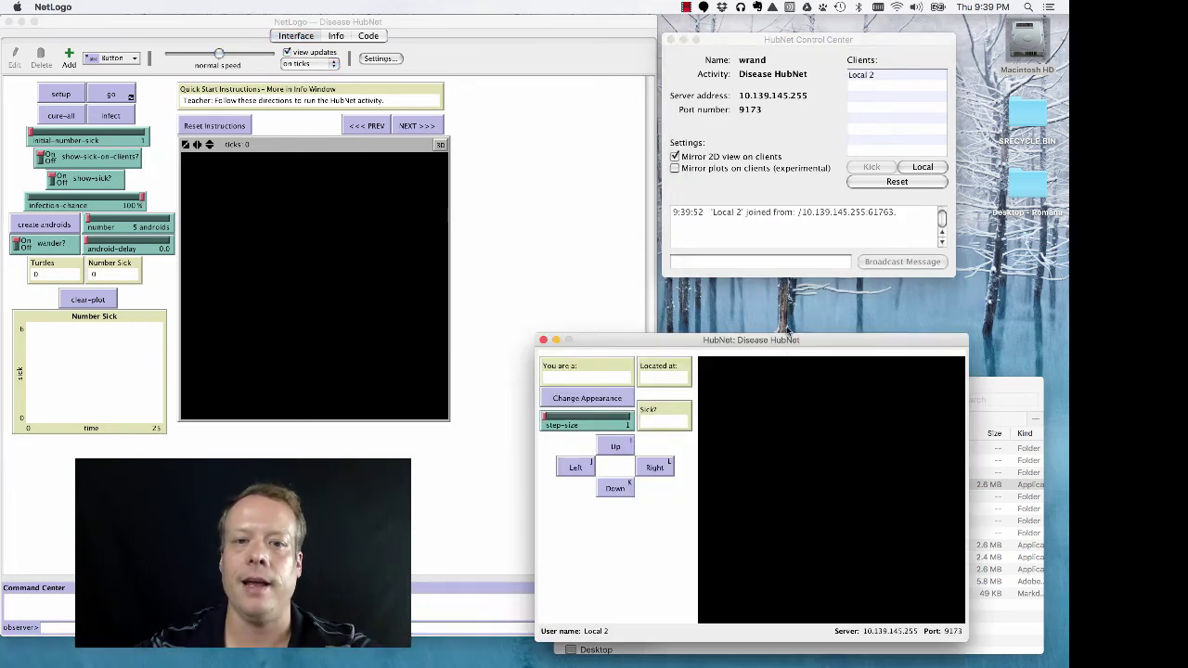
pyautogui.moveTo(793, 341); pyautogui.dragTo(757, 285)
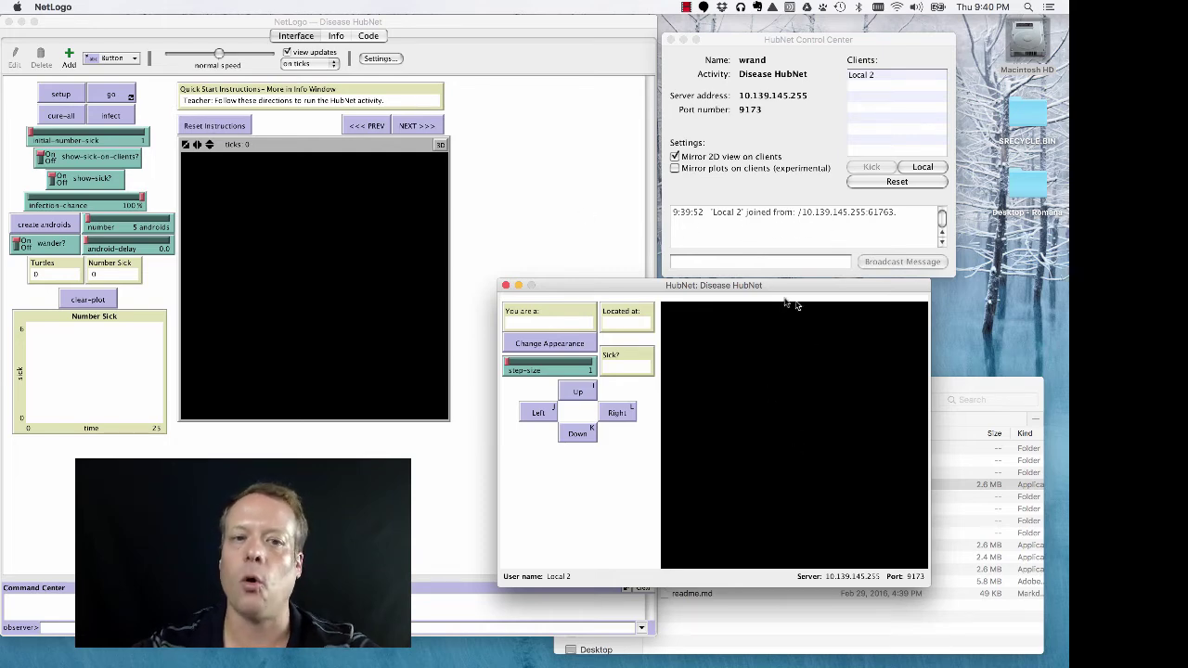
pyautogui.moveTo(791, 289); pyautogui.dragTo(401, 326)
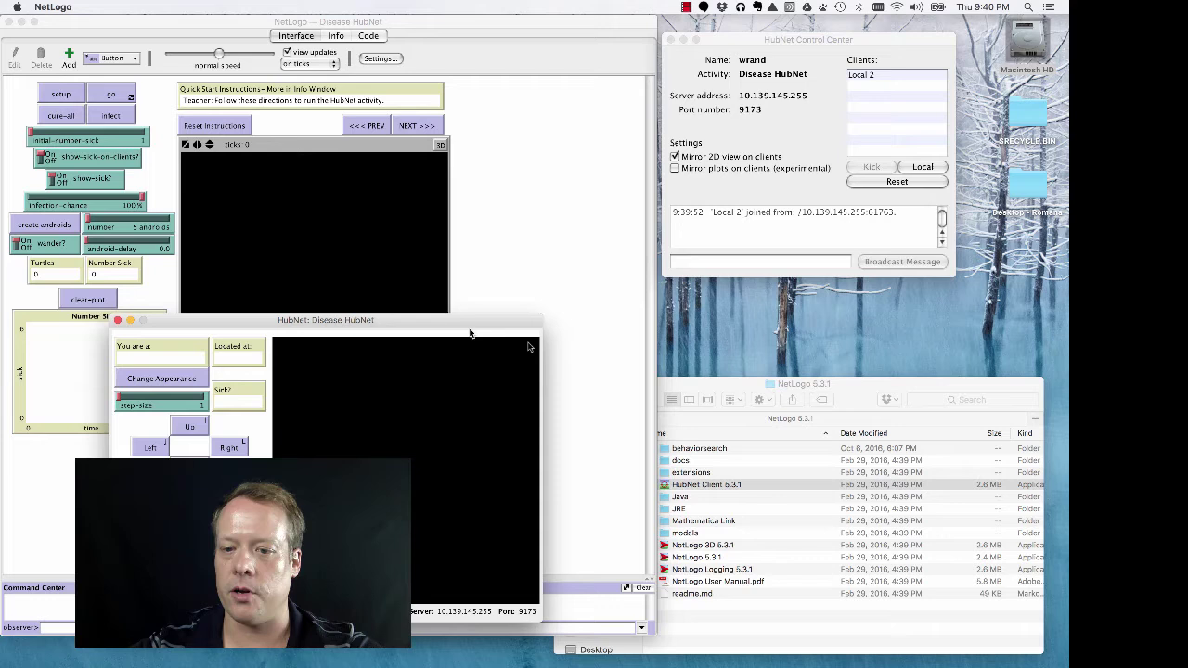
pyautogui.click(764, 487)
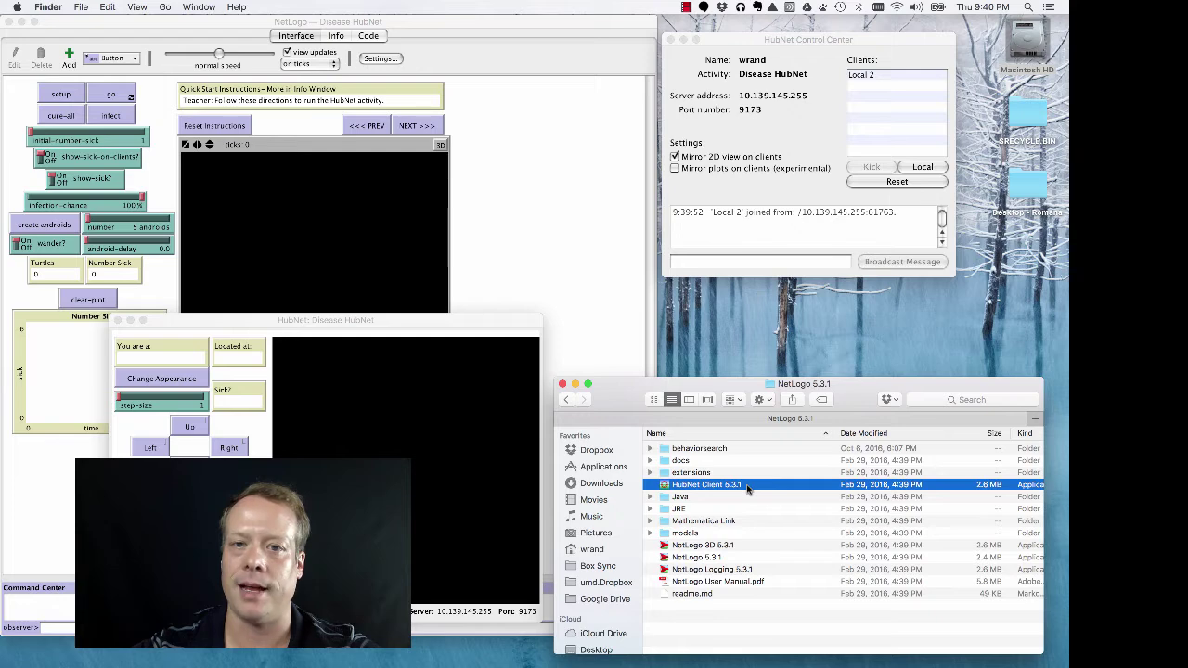
# - Launch HubNet Client, join with a user name at server 10.139.145.255, and reposition its window
pyautogui.doubleClick(748, 489)
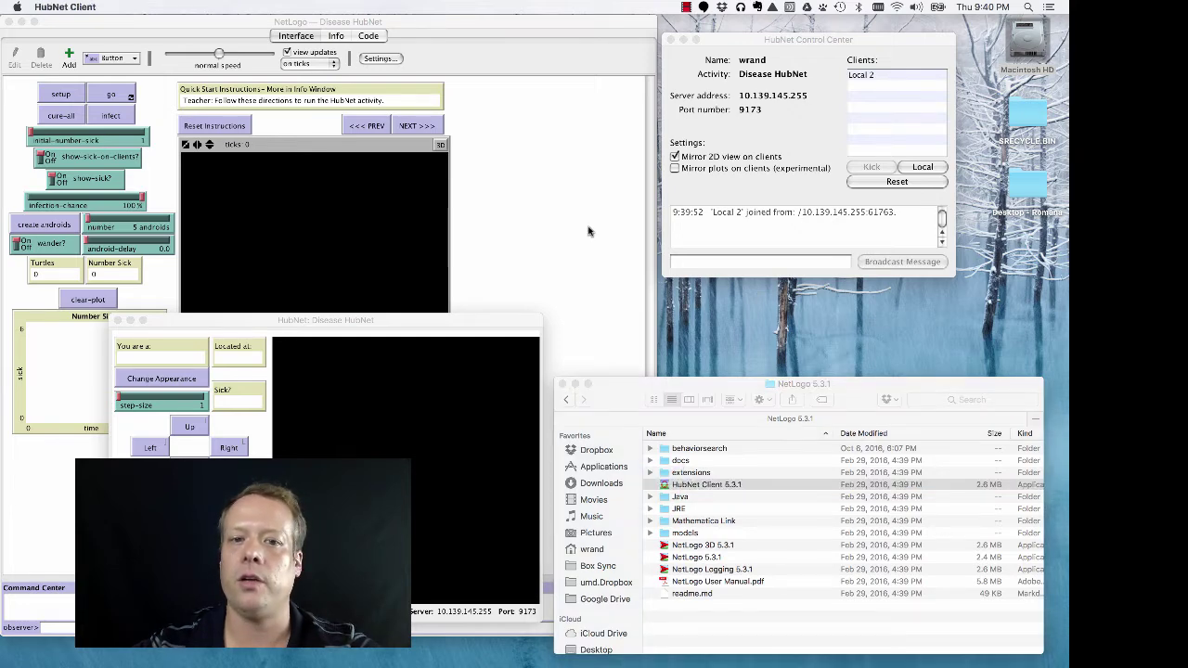
pyautogui.moveTo(594, 259); pyautogui.dragTo(879, 319)
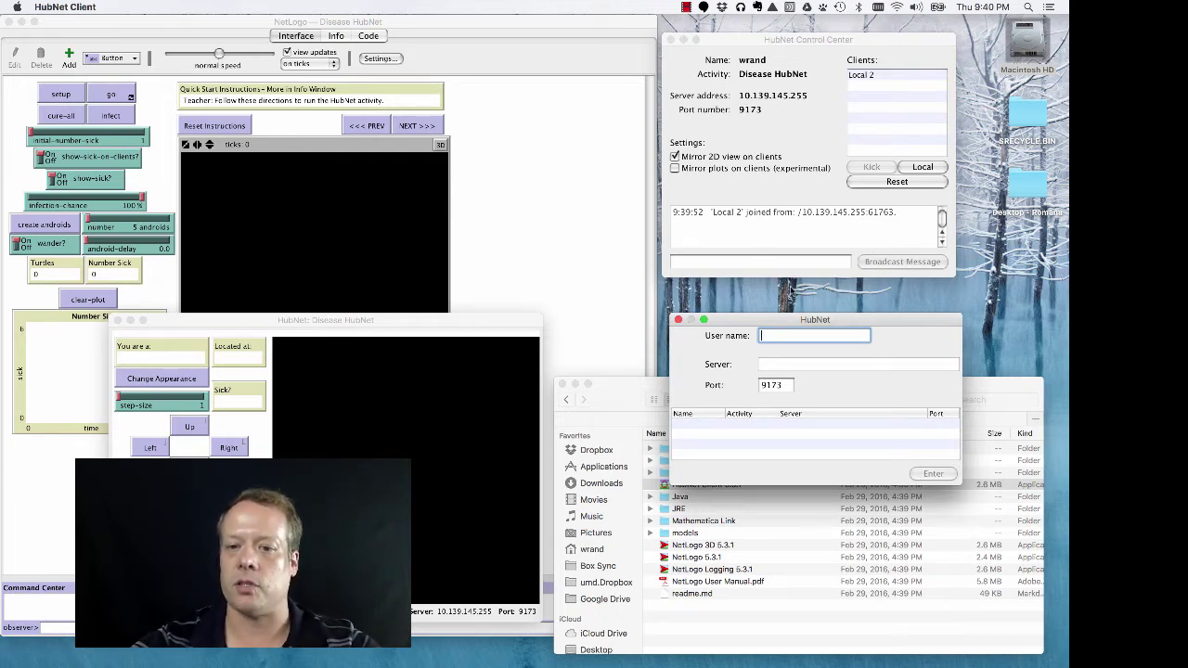
pyautogui.write('bill')
pyautogui.press('Tab')
pyautogui.write('10')
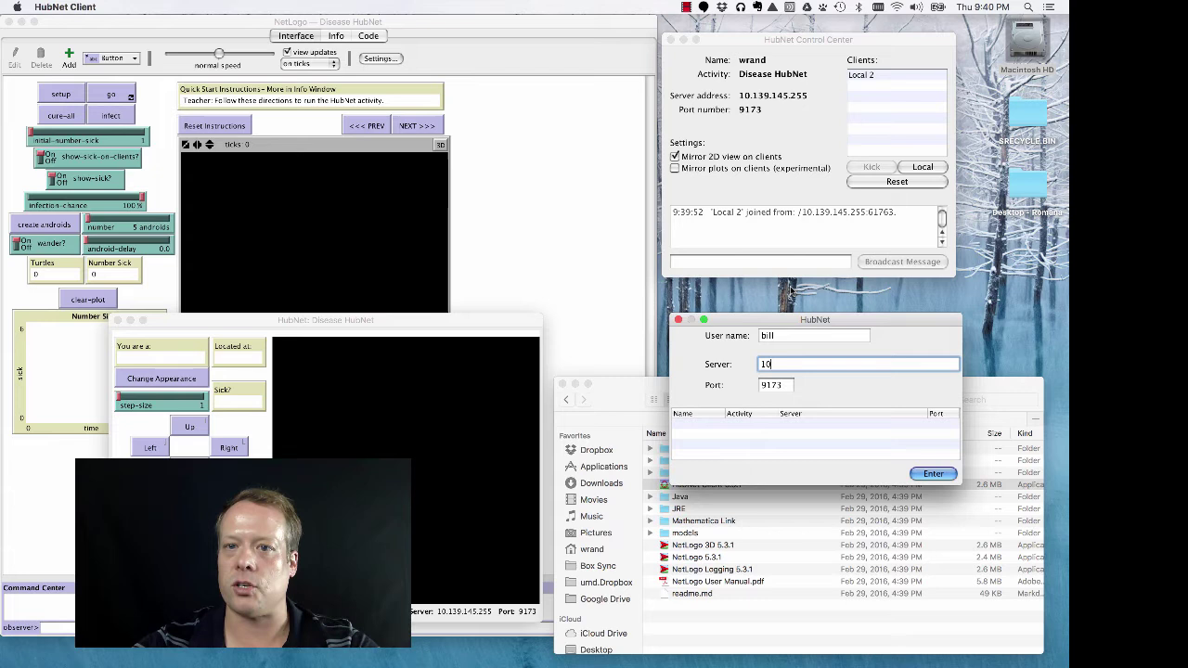
pyautogui.write('.139')
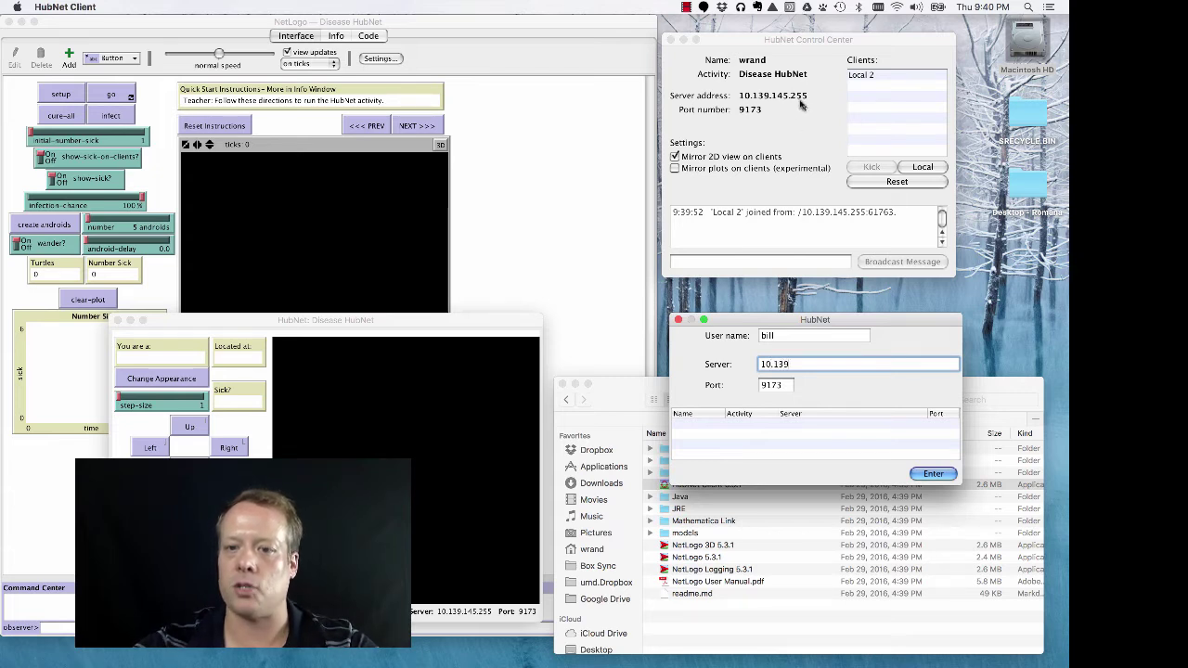
pyautogui.write('.1')
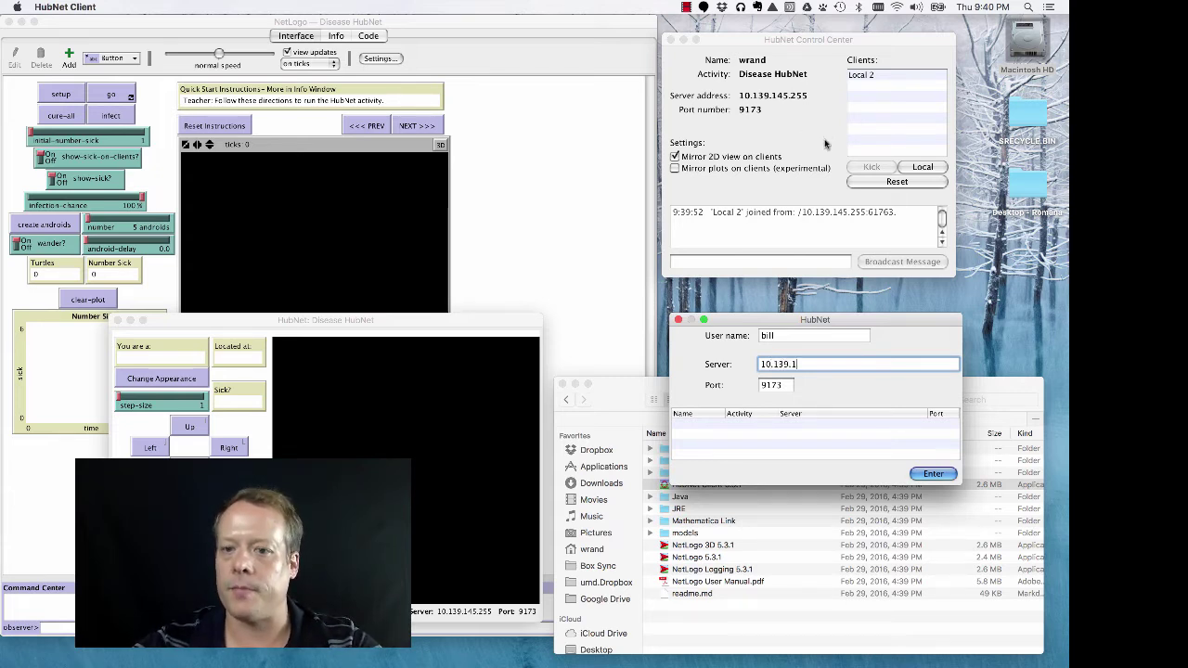
pyautogui.write('45.255')
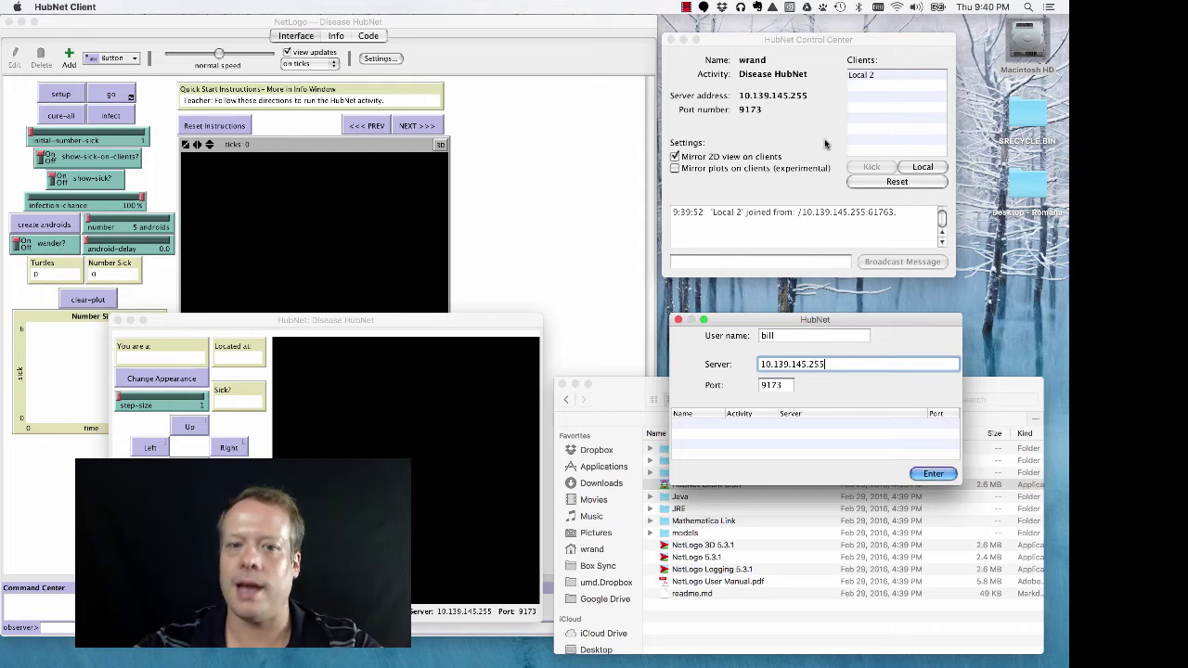
pyautogui.press('Return')
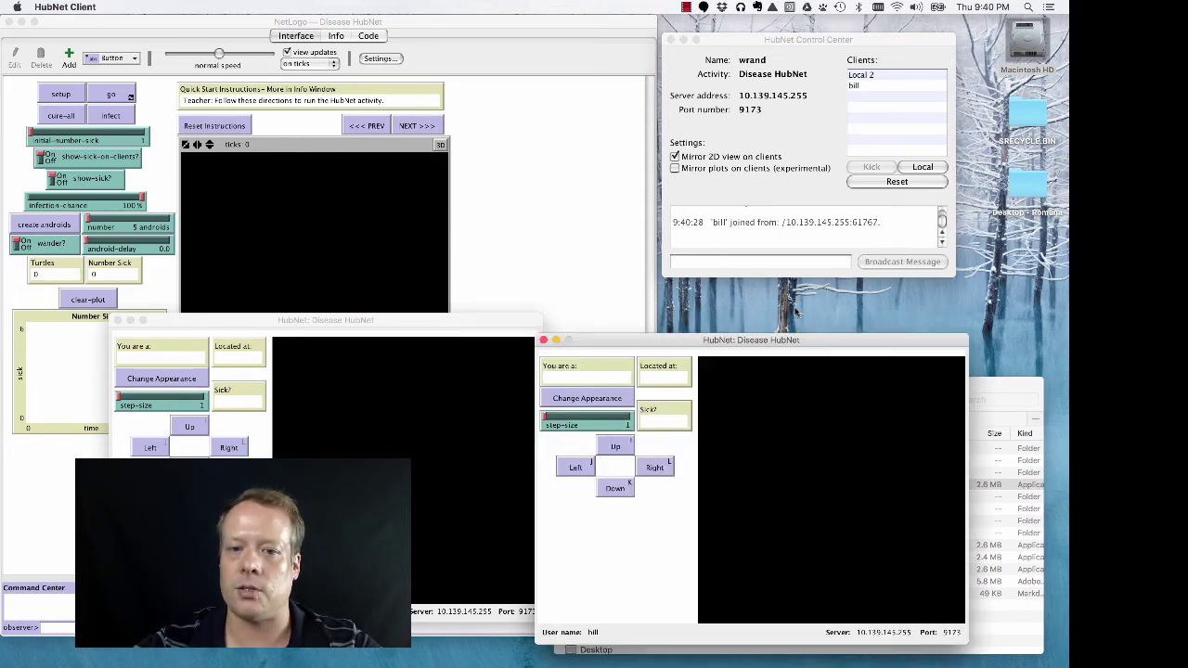
pyautogui.moveTo(773, 346); pyautogui.dragTo(810, 322)
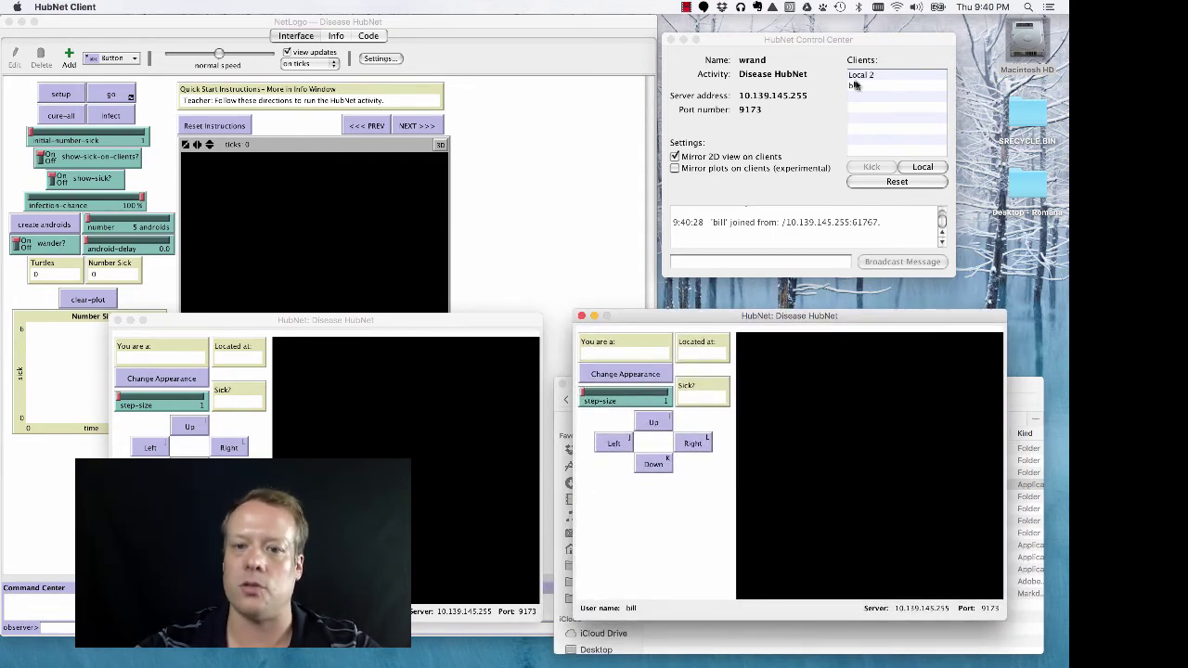
# - Set up a fresh model world and start the simulation running
pyautogui.click(560, 221)
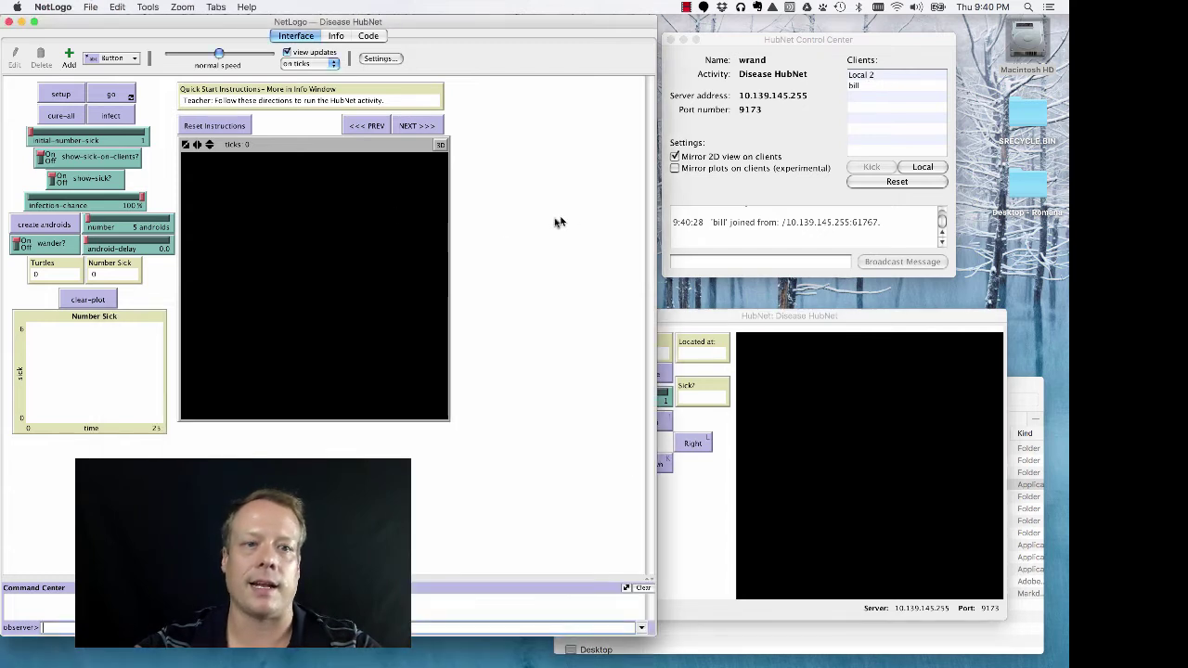
pyautogui.click(60, 94)
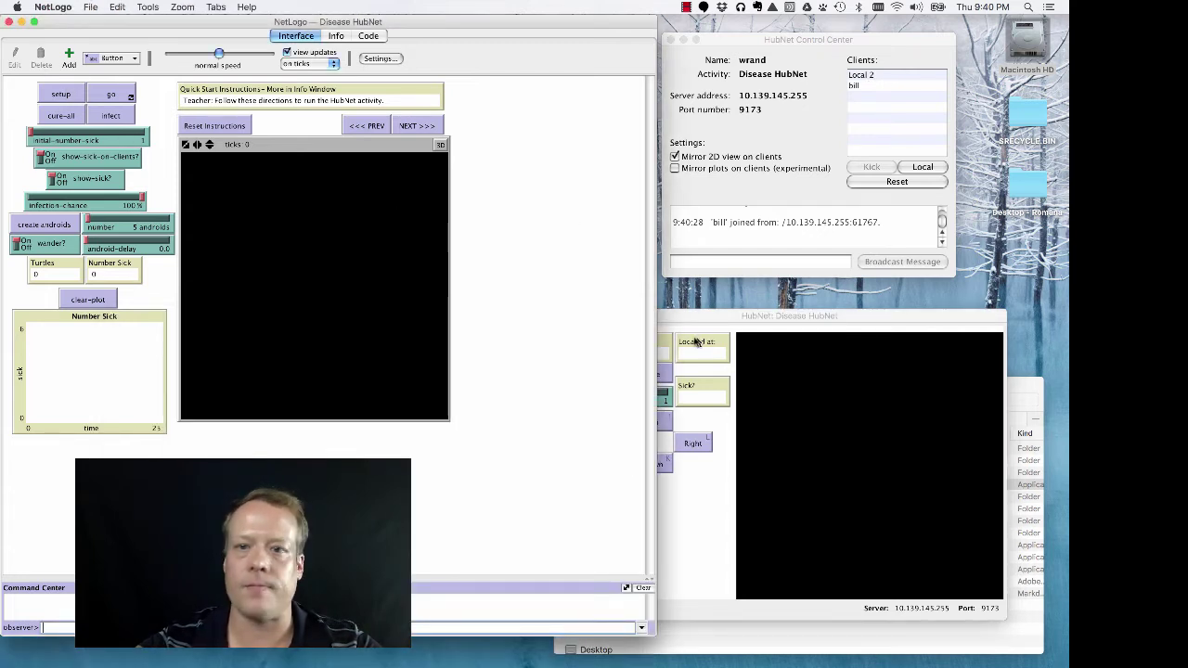
pyautogui.click(125, 96)
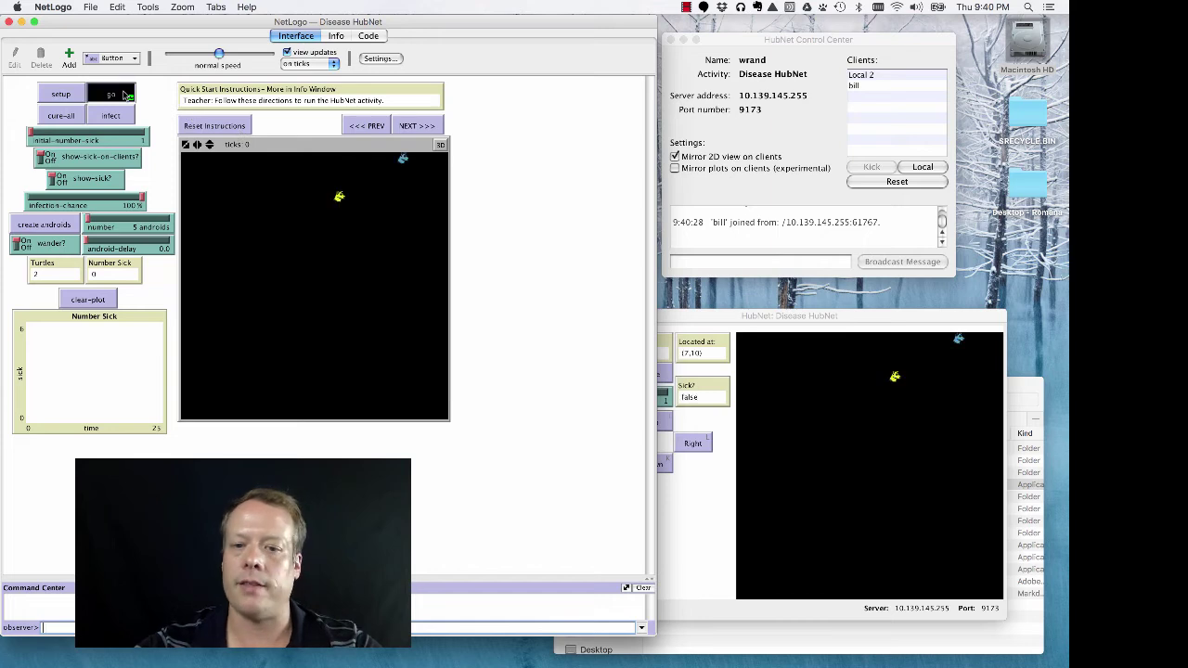
pyautogui.click(898, 494)
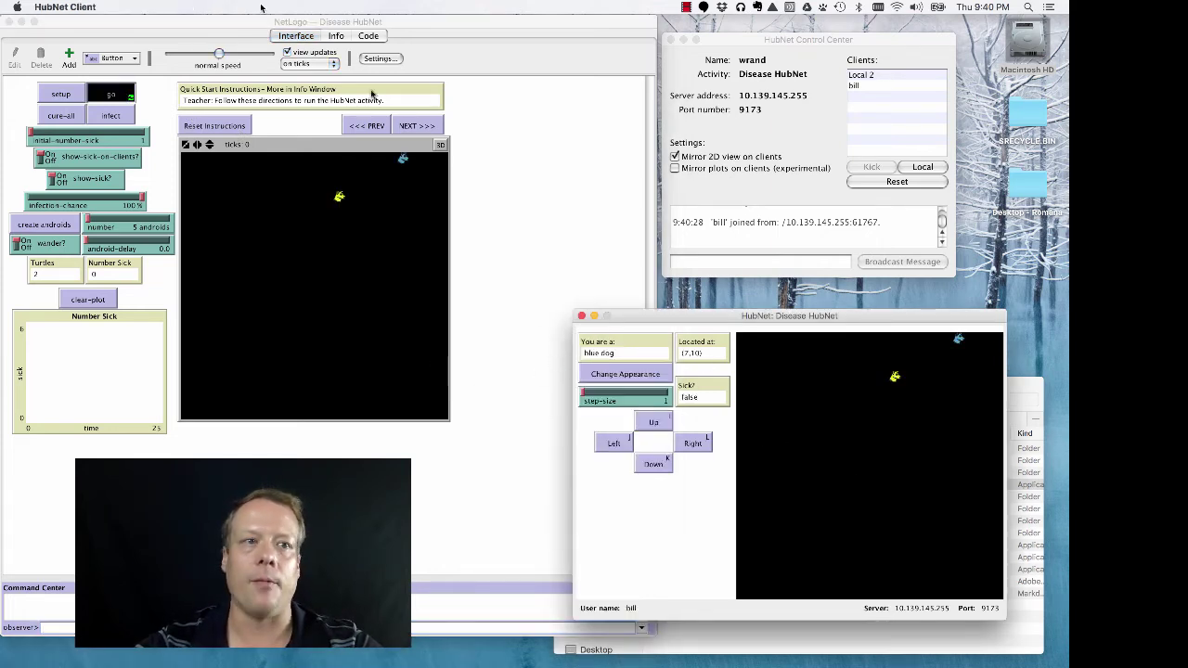
pyautogui.click(482, 123)
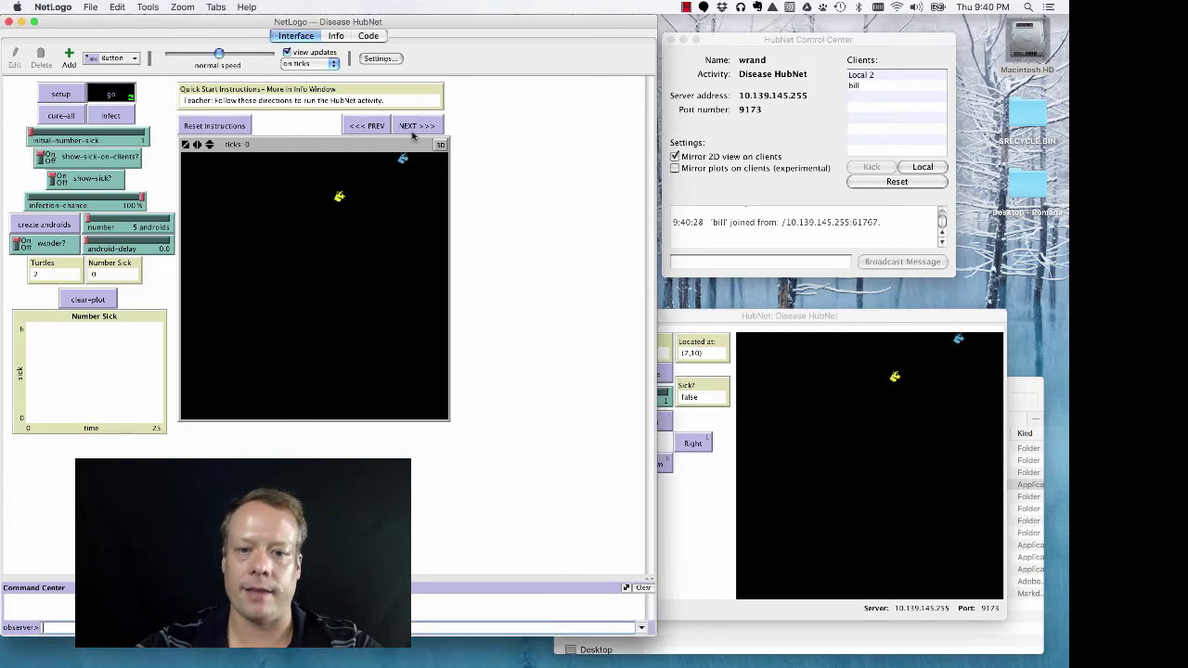
# - Bring both client windows forward and move the blue dog with the K, J, L, I keys
pyautogui.moveTo(1068, 2)
pyautogui.click(607, 491)
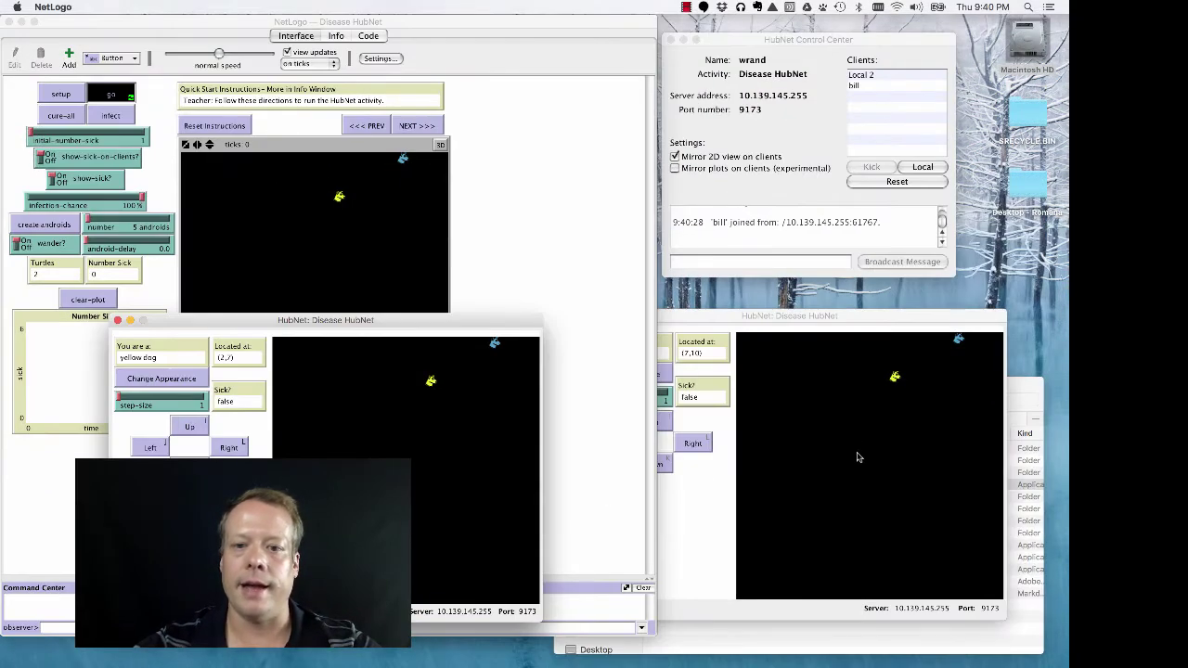
pyautogui.click(844, 424)
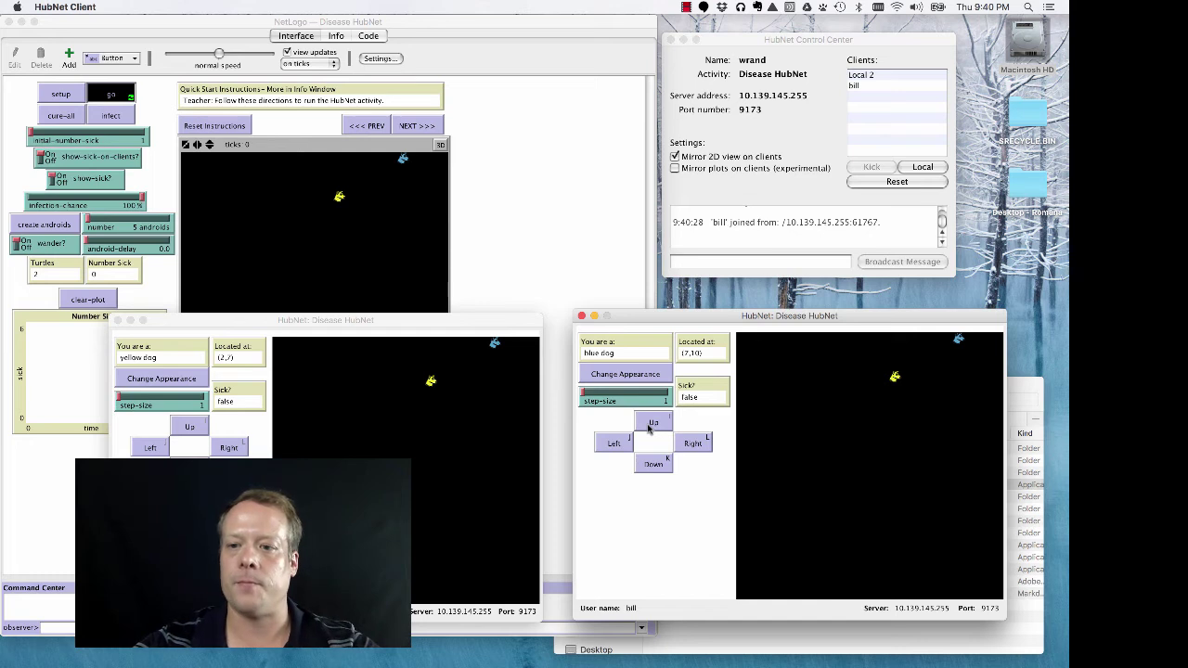
pyautogui.press('k')
pyautogui.press('k')
pyautogui.press('k')
pyautogui.press('k')
pyautogui.press('k')
pyautogui.press('k')
pyautogui.press('k')
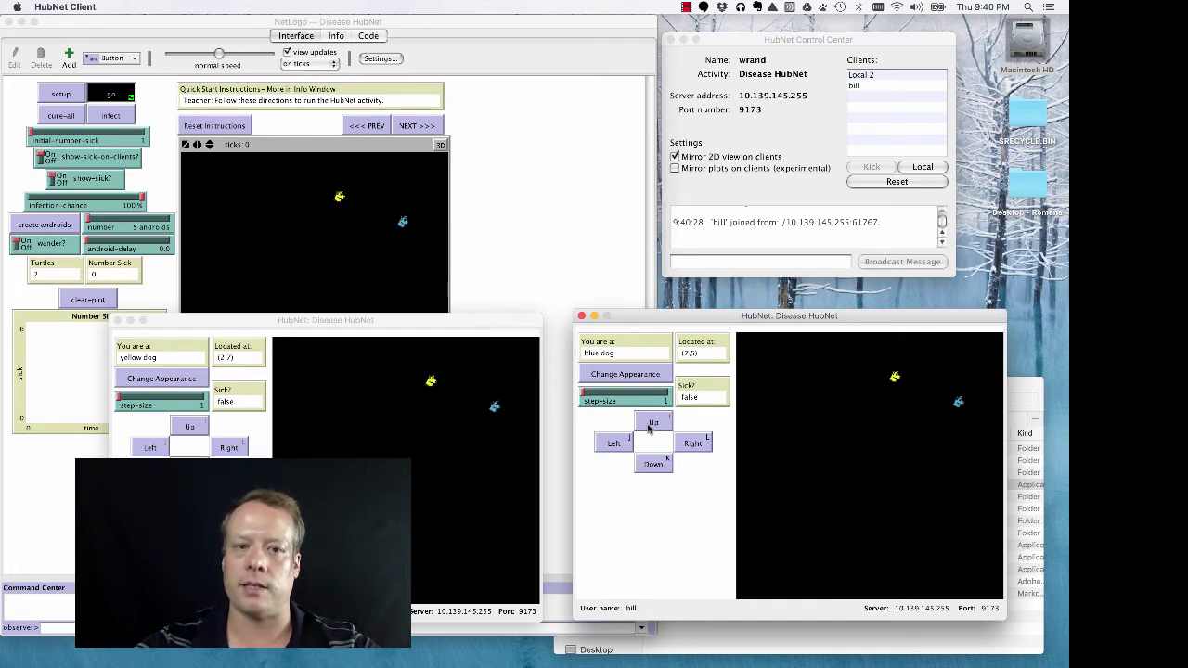
pyautogui.press('j')
pyautogui.press('j')
pyautogui.press('j')
pyautogui.press('l')
pyautogui.press('l')
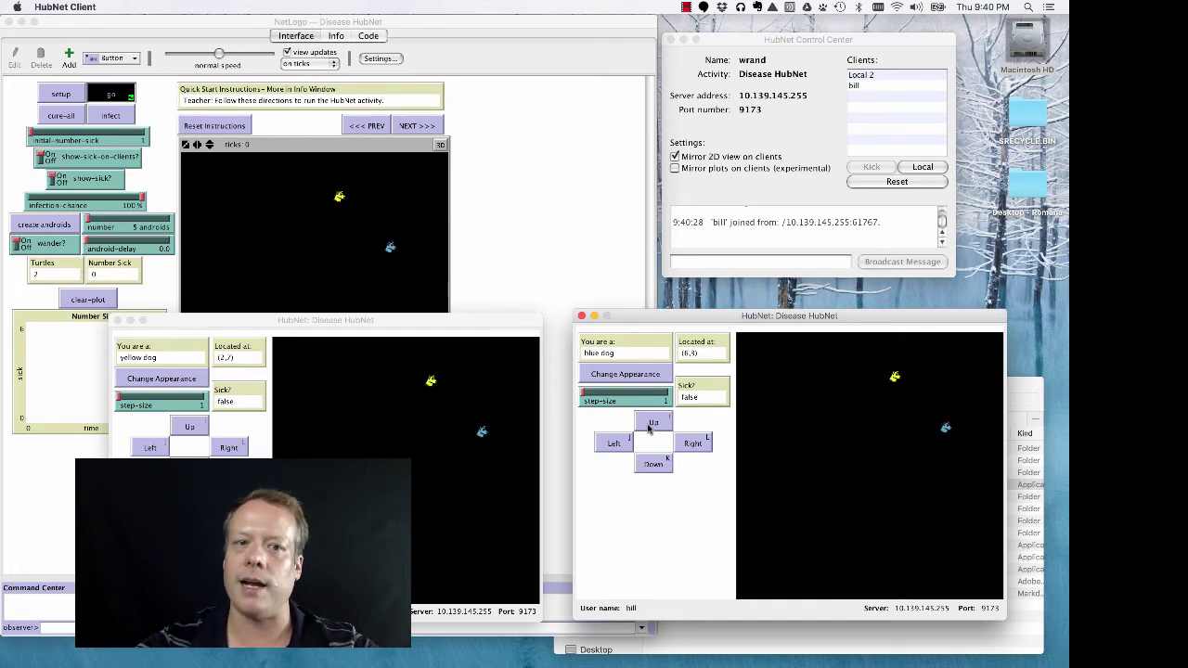
pyautogui.press('i')
pyautogui.press('i')
pyautogui.press('i')
pyautogui.press('i')
pyautogui.press('k')
pyautogui.press('k')
pyautogui.press('k')
pyautogui.press('k')
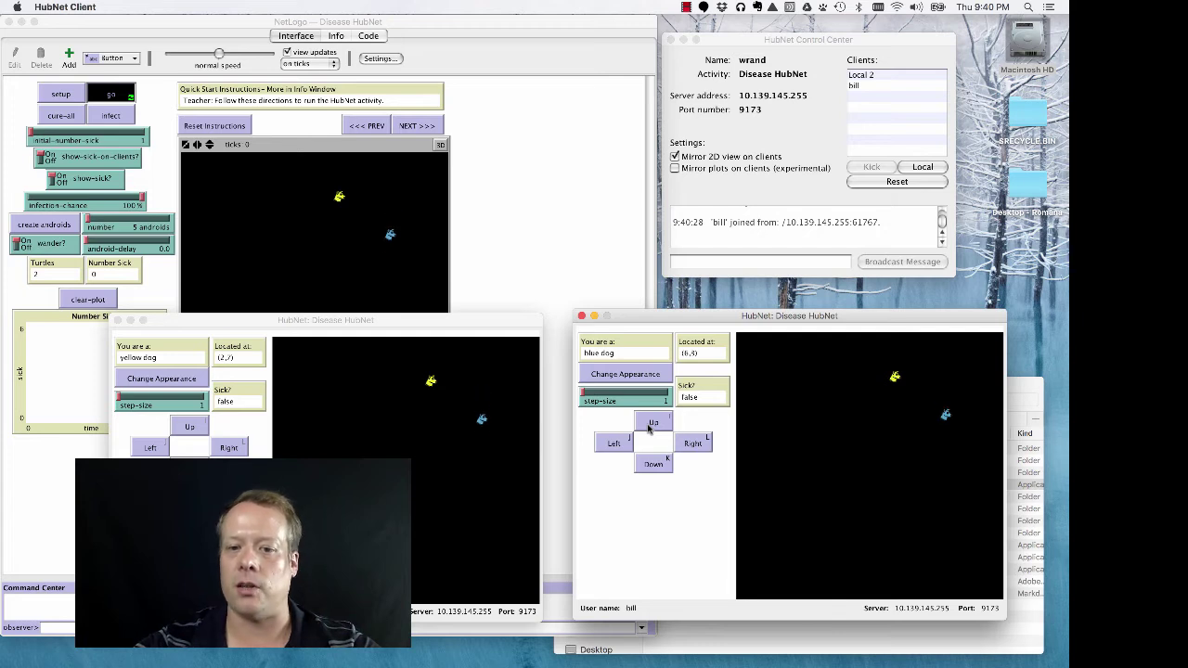
# - Steer the blue dog further with the client's Up, Right, Down and Left buttons
pyautogui.click(668, 423)
pyautogui.click(668, 423)
pyautogui.click(668, 423)
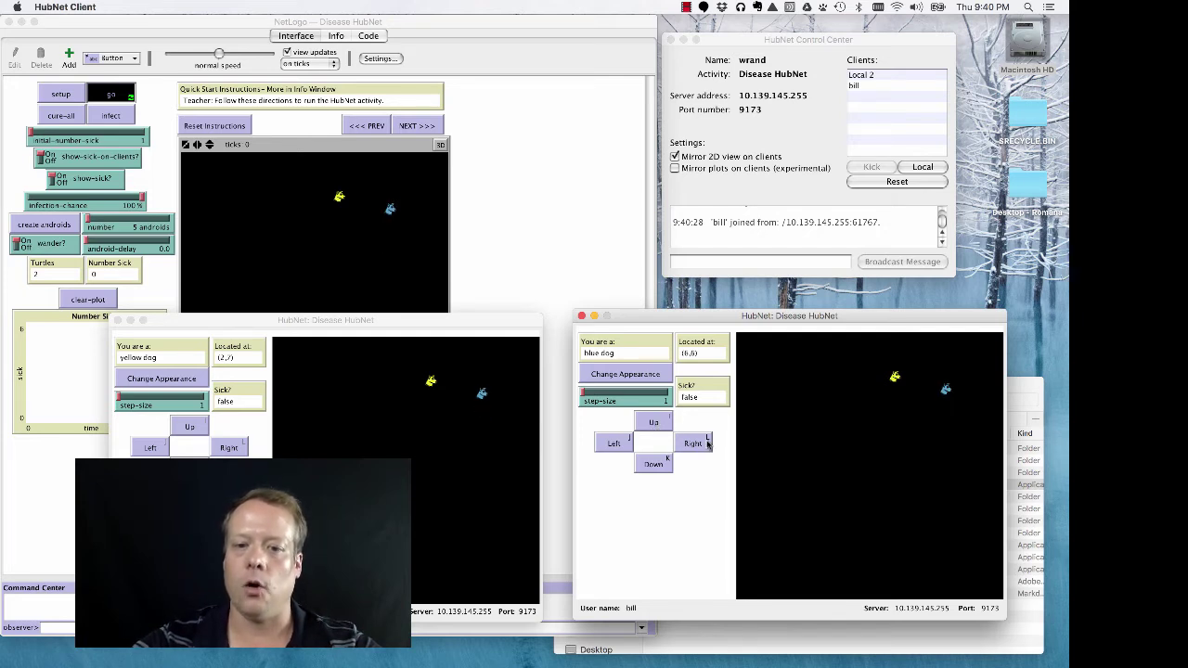
pyautogui.click(696, 445)
pyautogui.click(696, 445)
pyautogui.click(666, 464)
pyautogui.click(655, 464)
pyautogui.click(616, 444)
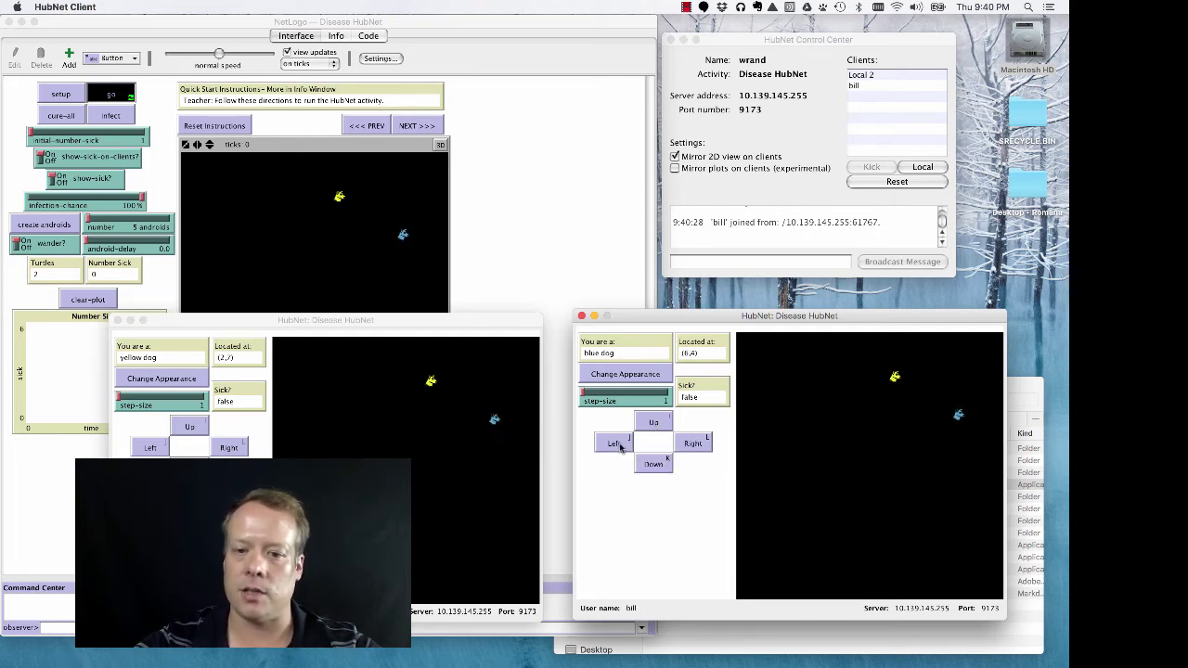
pyautogui.click(616, 444)
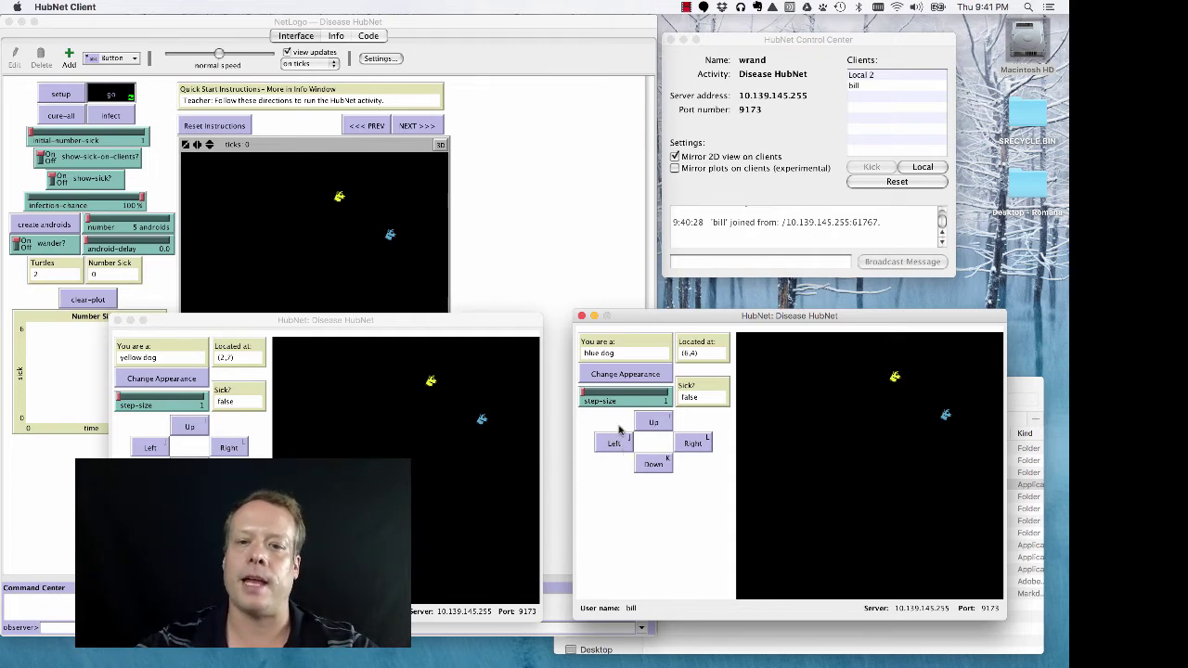
pyautogui.press('j')
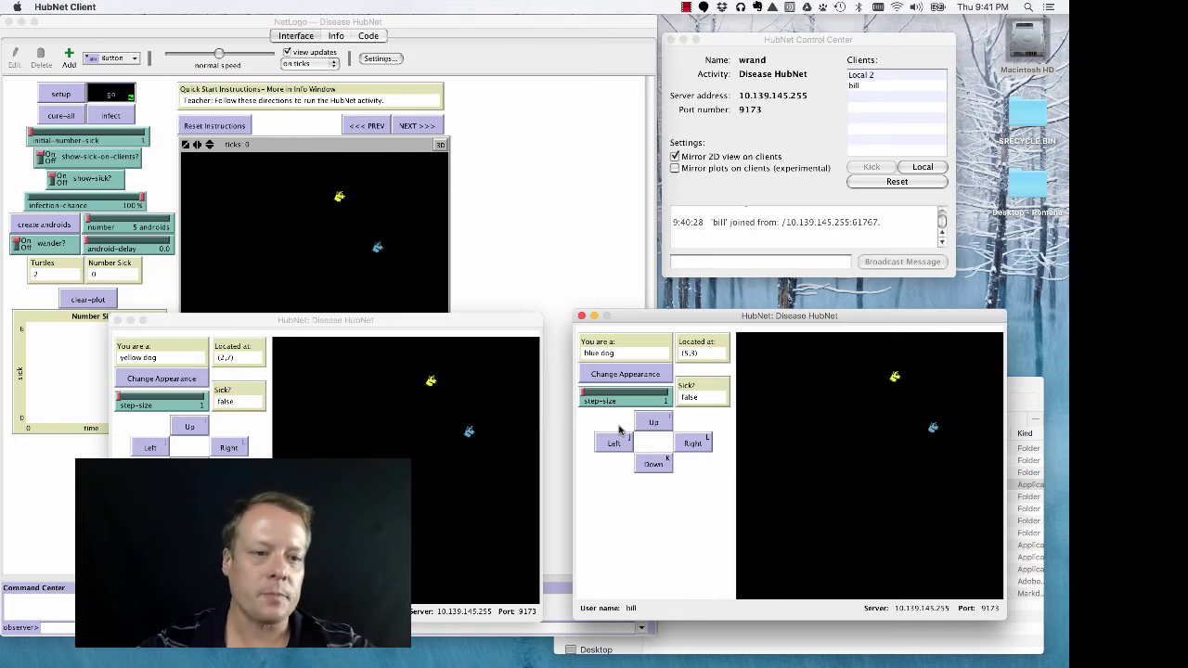
# - Move the yellow dog left, down and up, ending at (1,7)
pyautogui.click(204, 454)
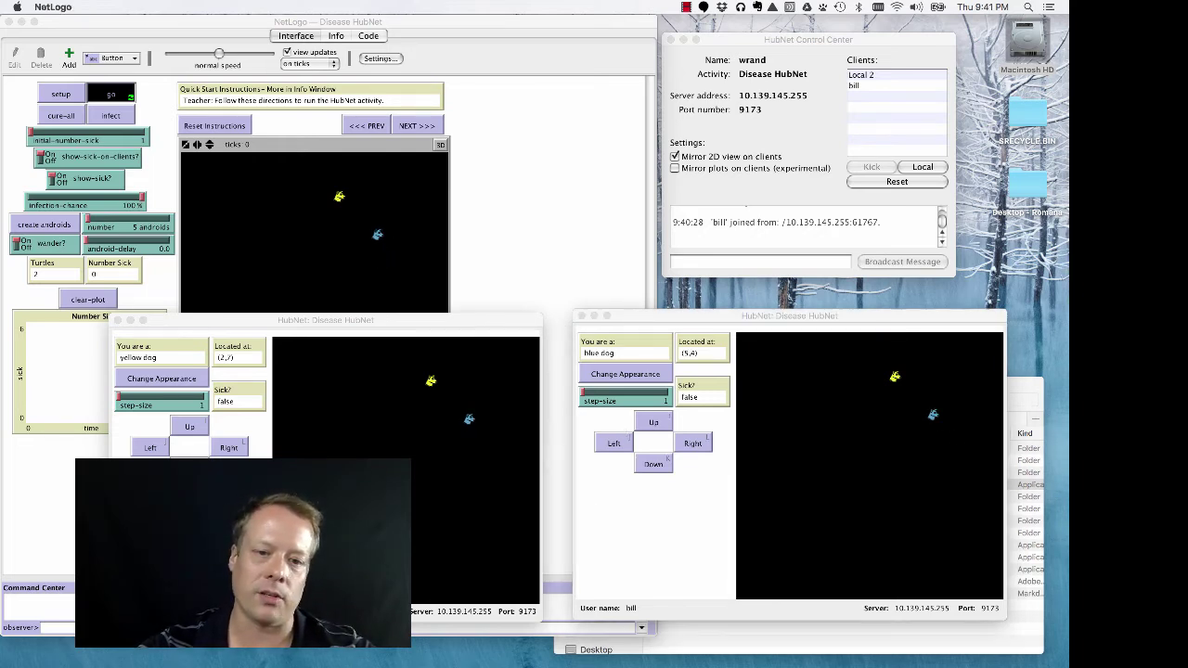
pyautogui.press('j')
pyautogui.press('k')
pyautogui.press('k')
pyautogui.press('i')
pyautogui.press('i')
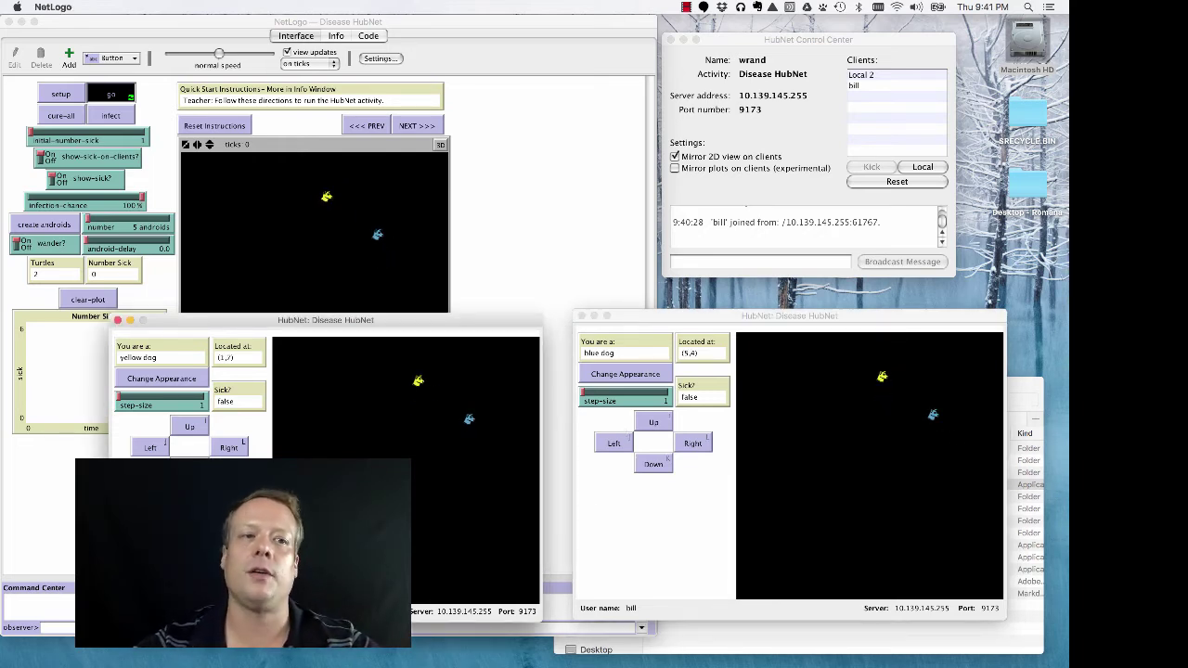
# - Add the grey androids to the world and infect one android
pyautogui.click(45, 224)
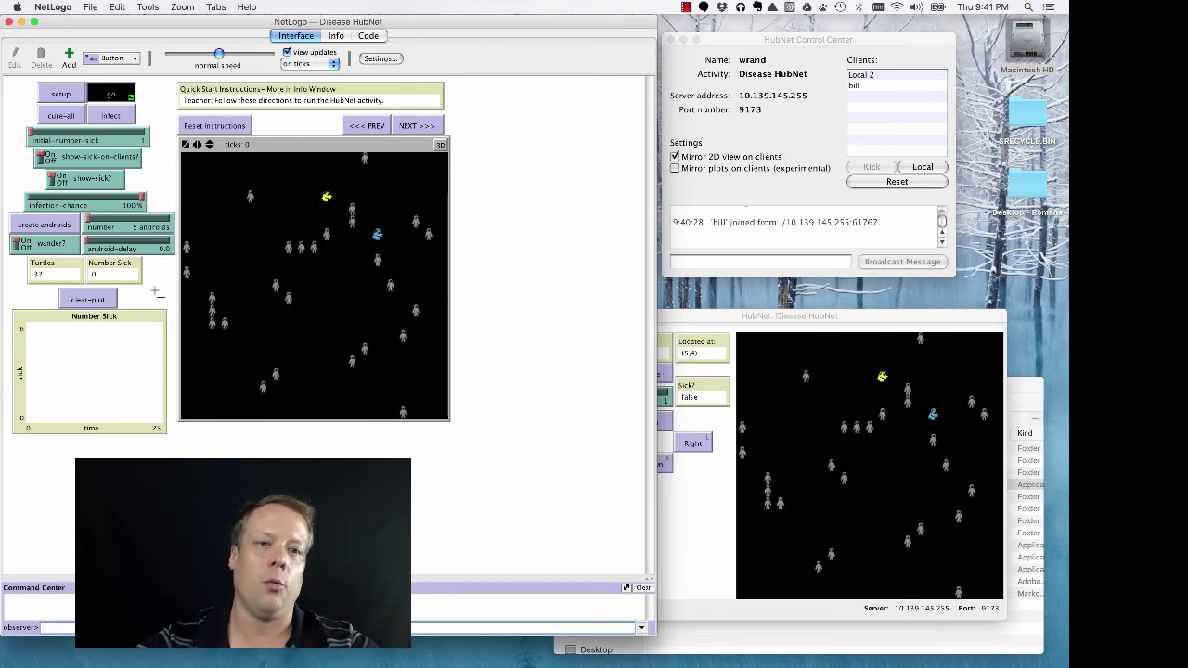
pyautogui.click(113, 113)
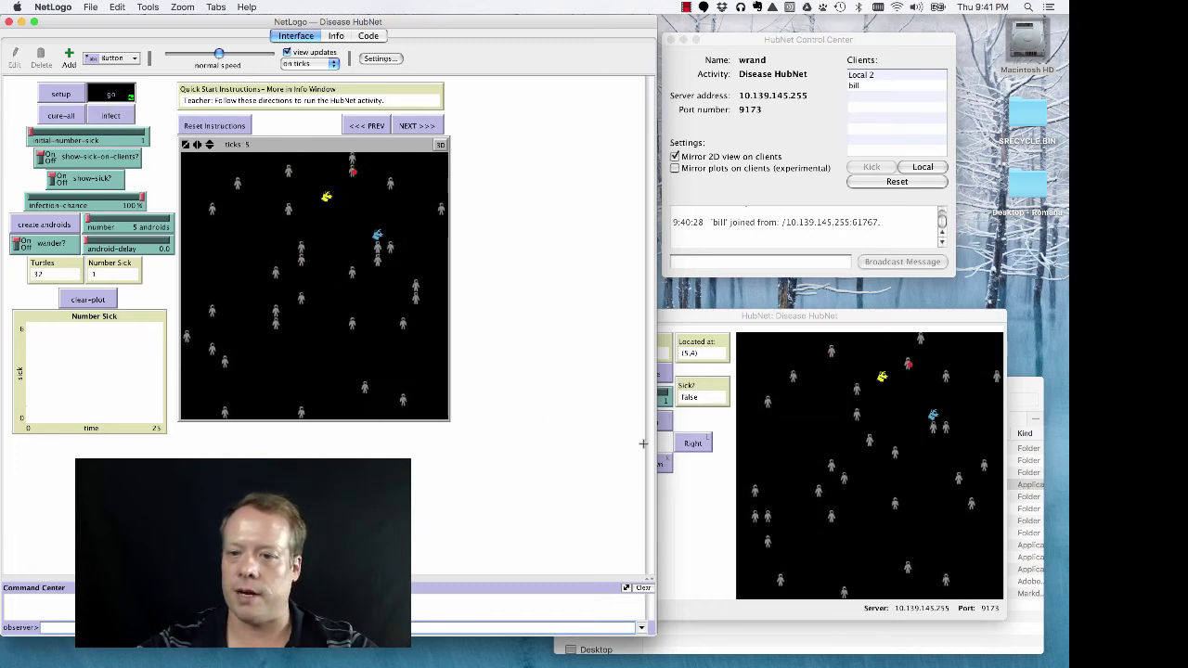
pyautogui.click(762, 545)
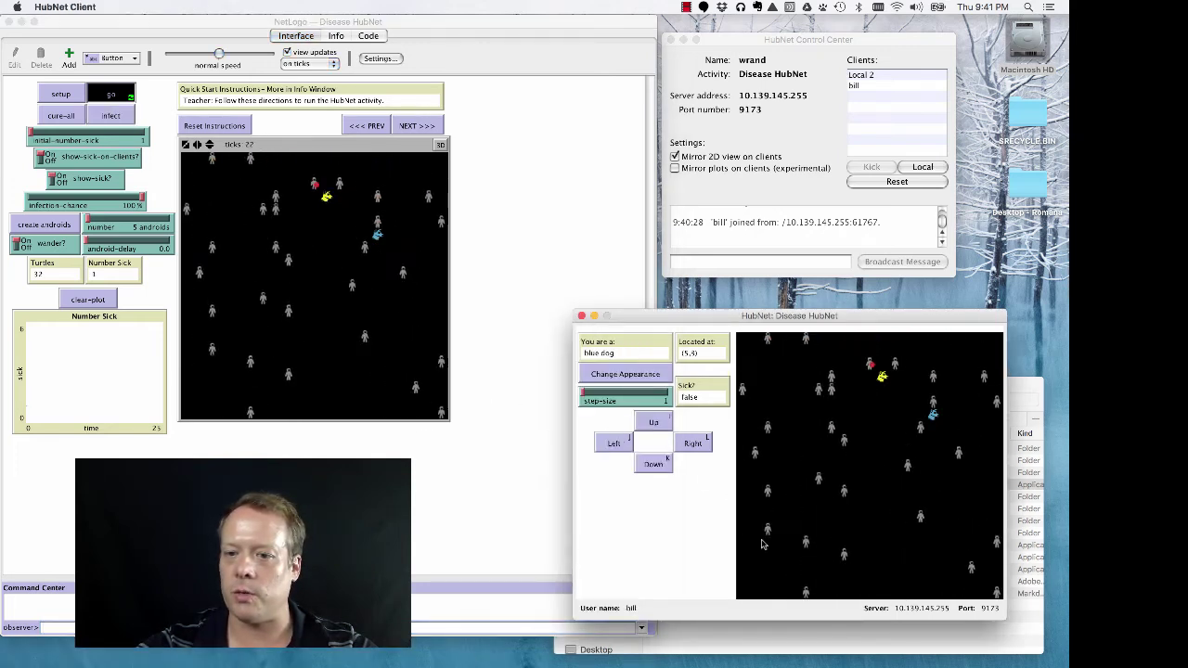
# - Keep moving the blue and yellow dogs around until both become sick
pyautogui.press('j')
pyautogui.press('j')
pyautogui.press('j')
pyautogui.press('j')
pyautogui.press('j')
pyautogui.press('j')
pyautogui.press('j')
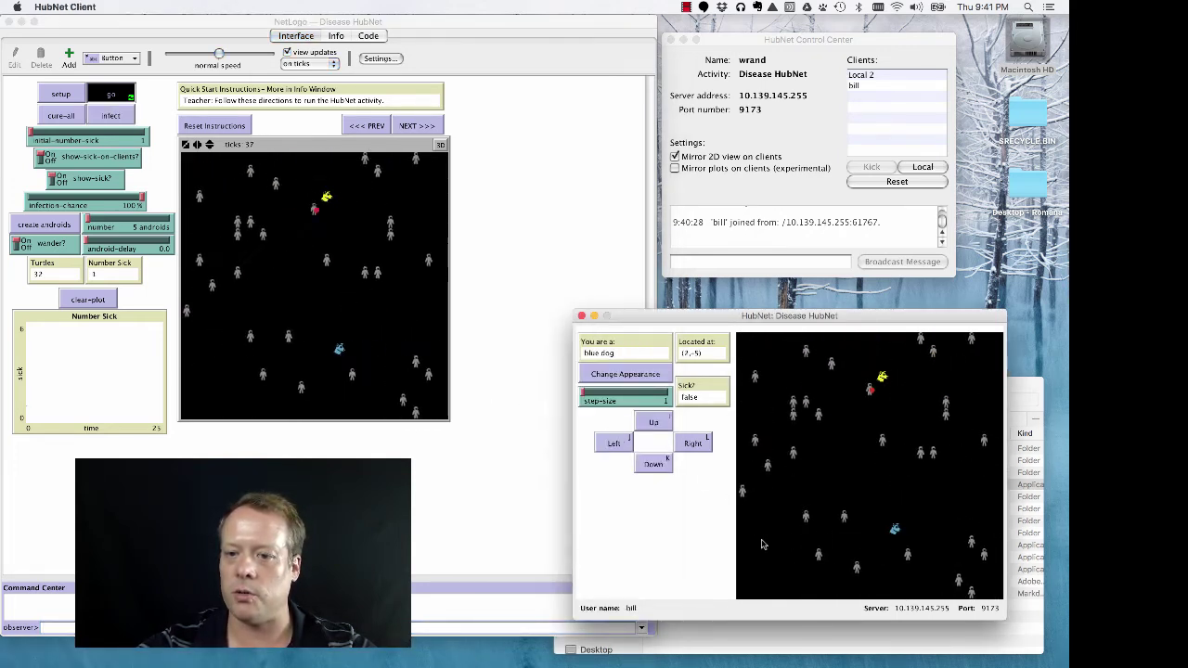
pyautogui.press('k')
pyautogui.press('k')
pyautogui.press('k')
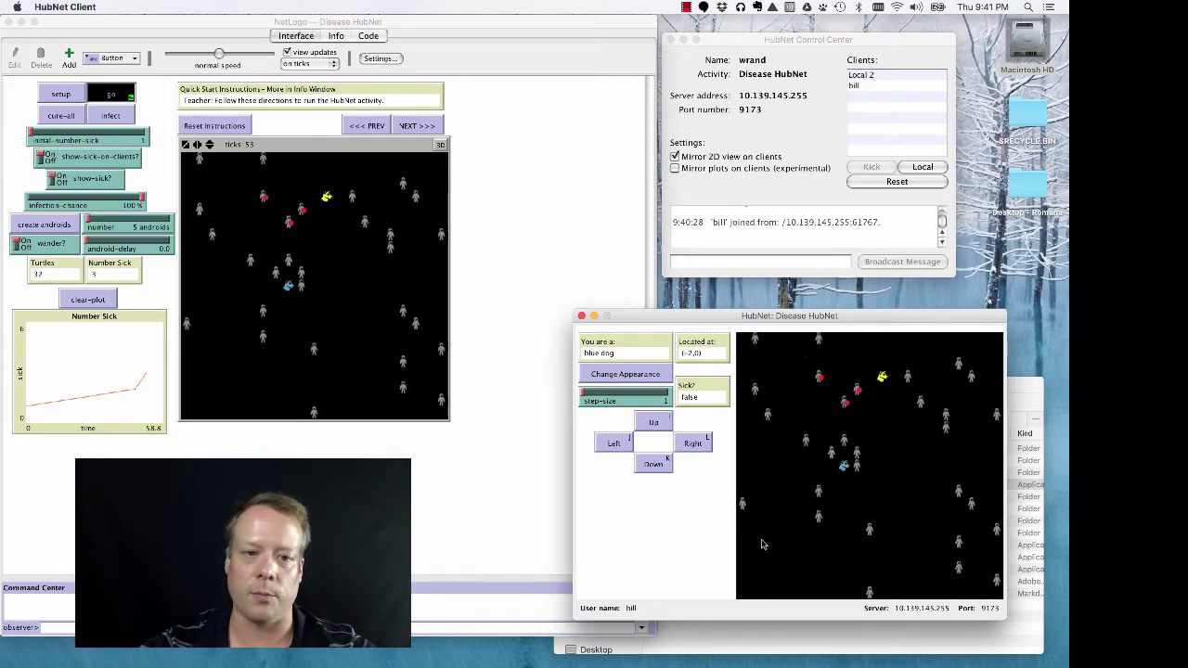
pyautogui.hotkey('ctrl', 'Up')
pyautogui.click(594, 517)
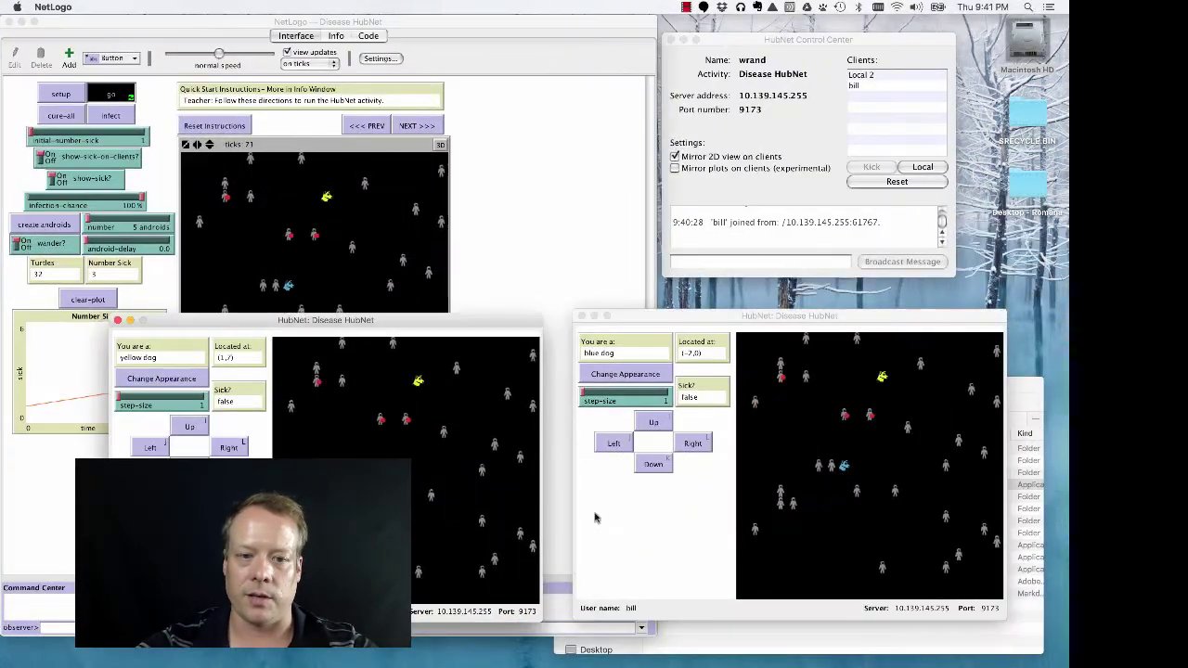
pyautogui.press('l')
pyautogui.press('l')
pyautogui.press('l')
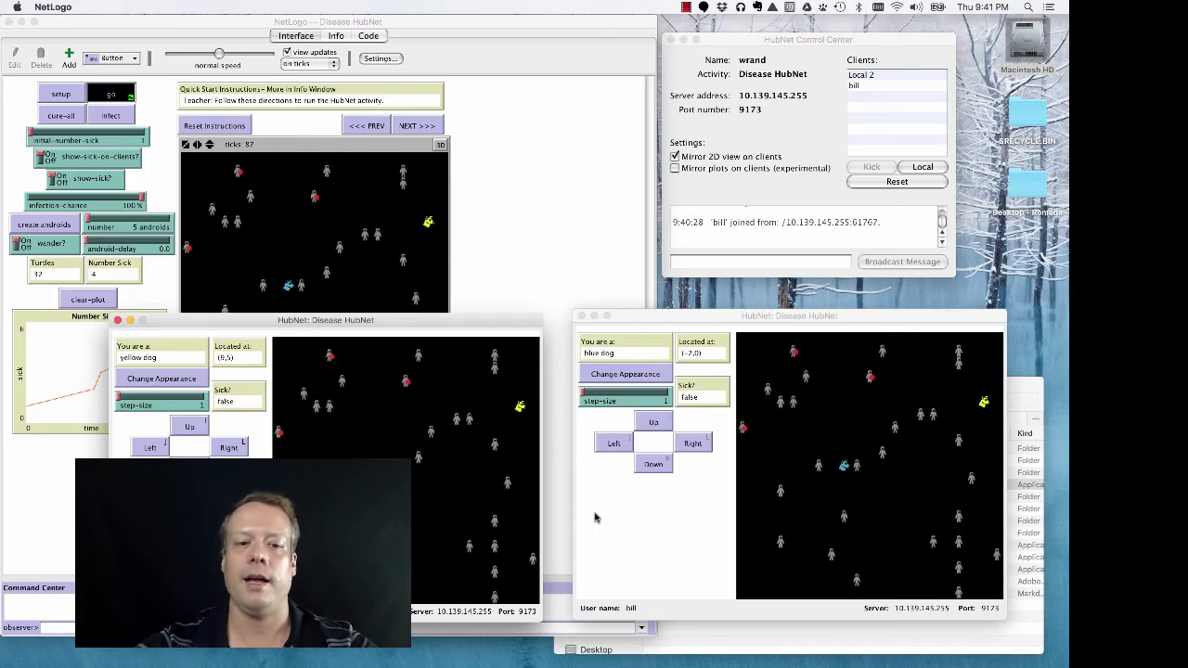
pyautogui.press('k')
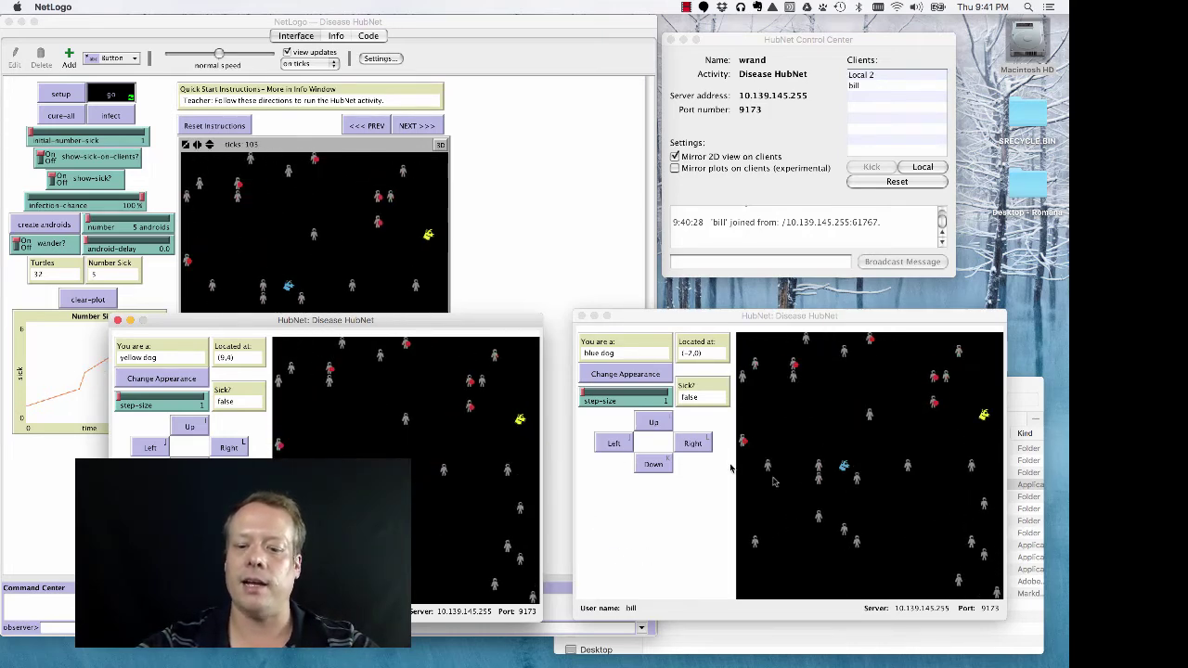
pyautogui.click(806, 502)
pyautogui.press('k')
pyautogui.press('k')
pyautogui.press('k')
pyautogui.press('k')
pyautogui.press('k')
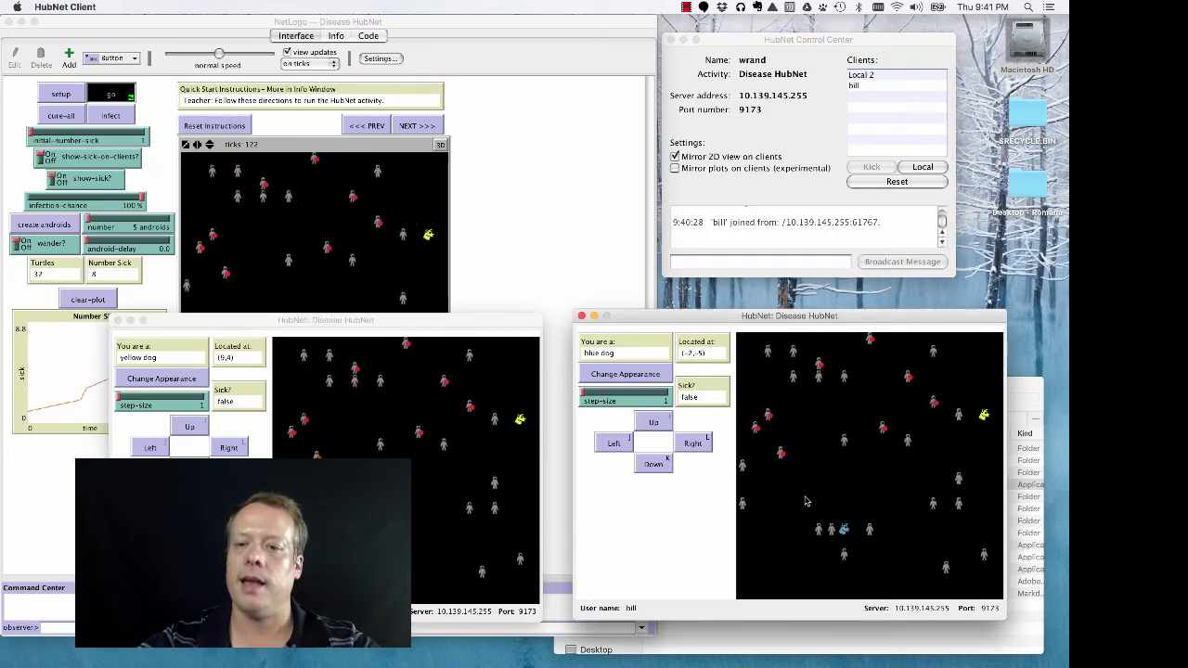
pyautogui.press('l')
pyautogui.press('l')
pyautogui.press('l')
pyautogui.press('l')
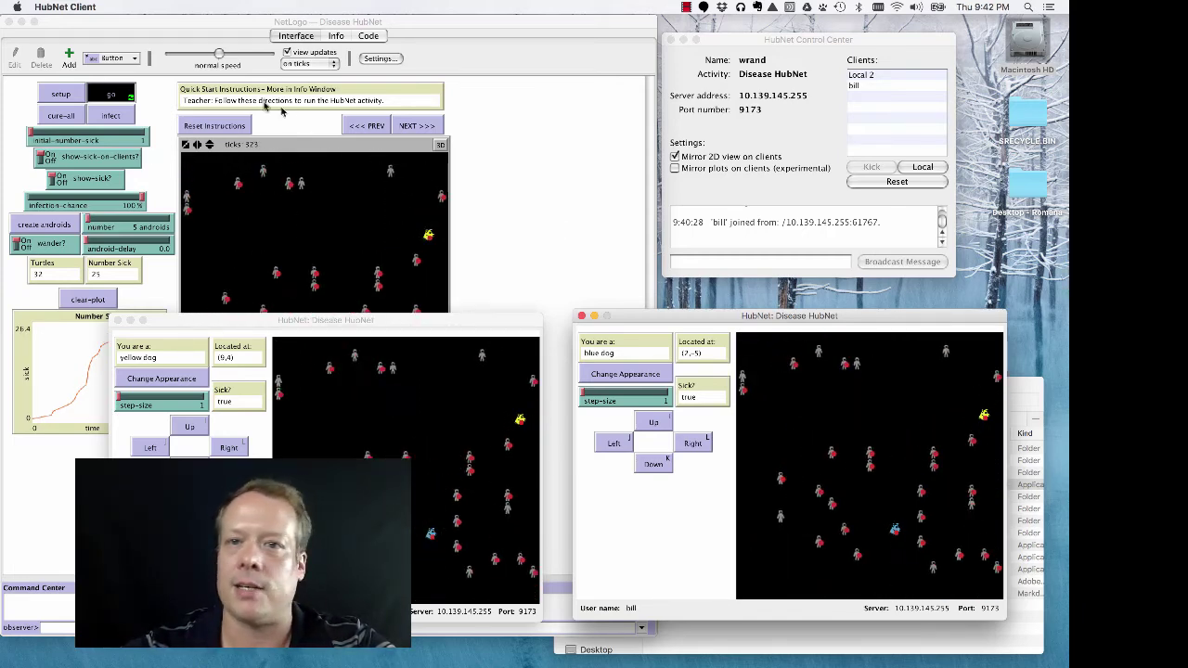
# - Return to the model's Interface view
pyautogui.click(687, 6)
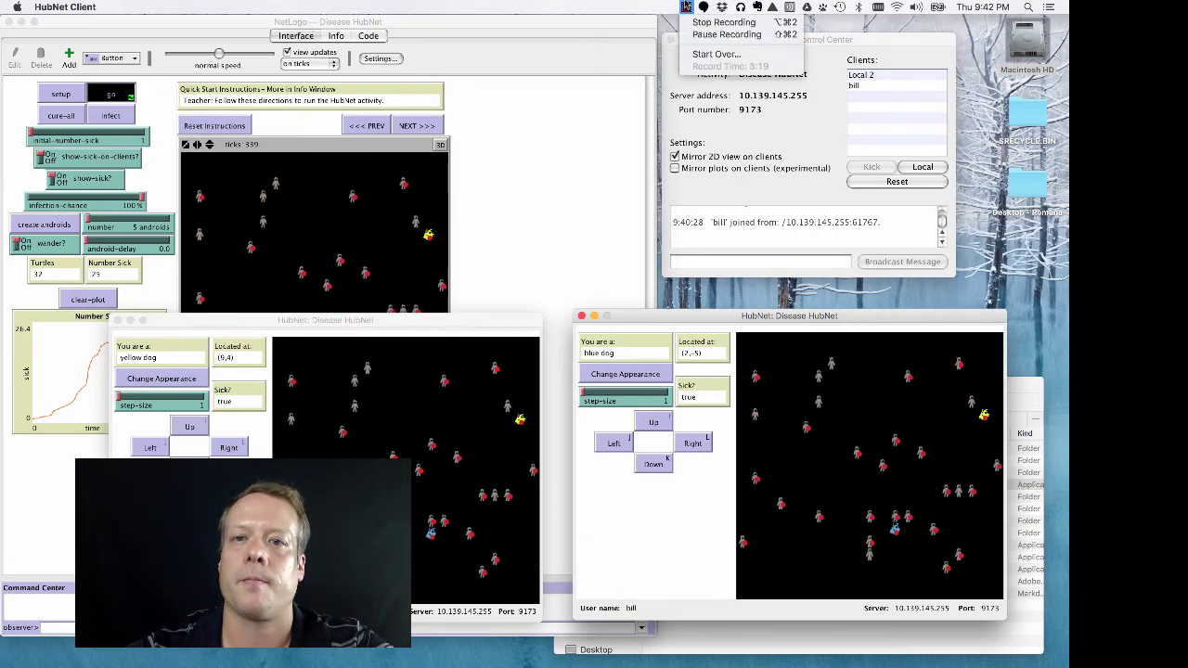
pyautogui.click(703, 35)
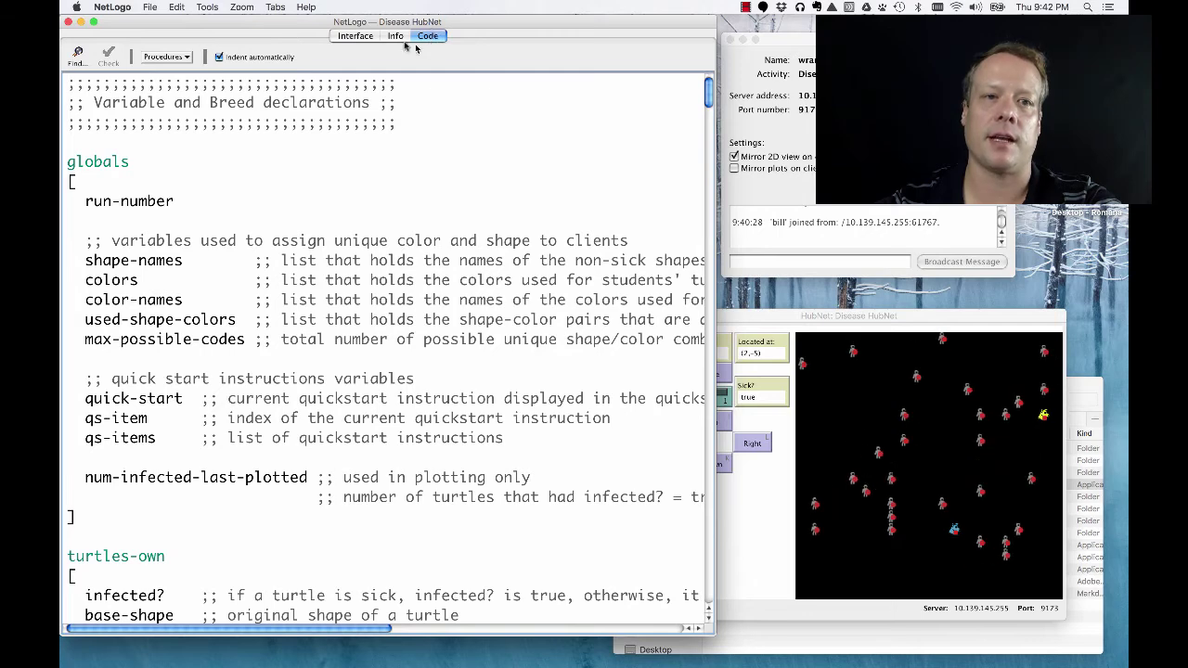
pyautogui.click(358, 35)
# - Show the code at the startup procedure and scroll down to setup and cure-all
pyautogui.click(429, 38)
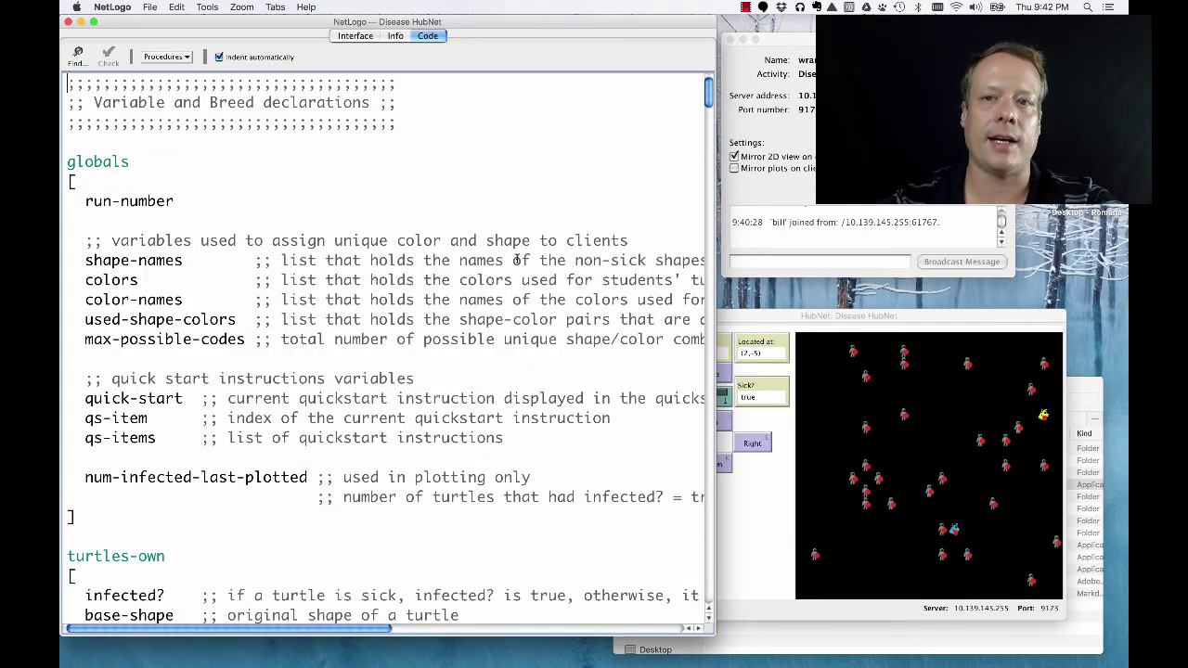
pyautogui.click(184, 57)
pyautogui.click(250, 361)
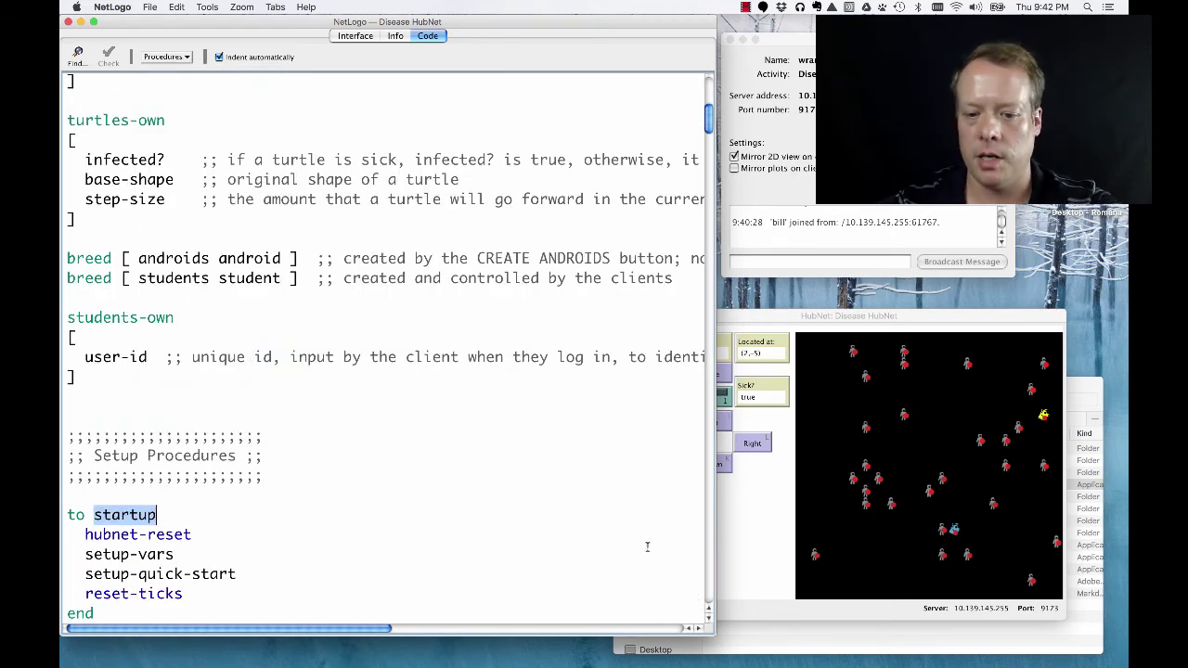
pyautogui.click(708, 619)
pyautogui.click(708, 619)
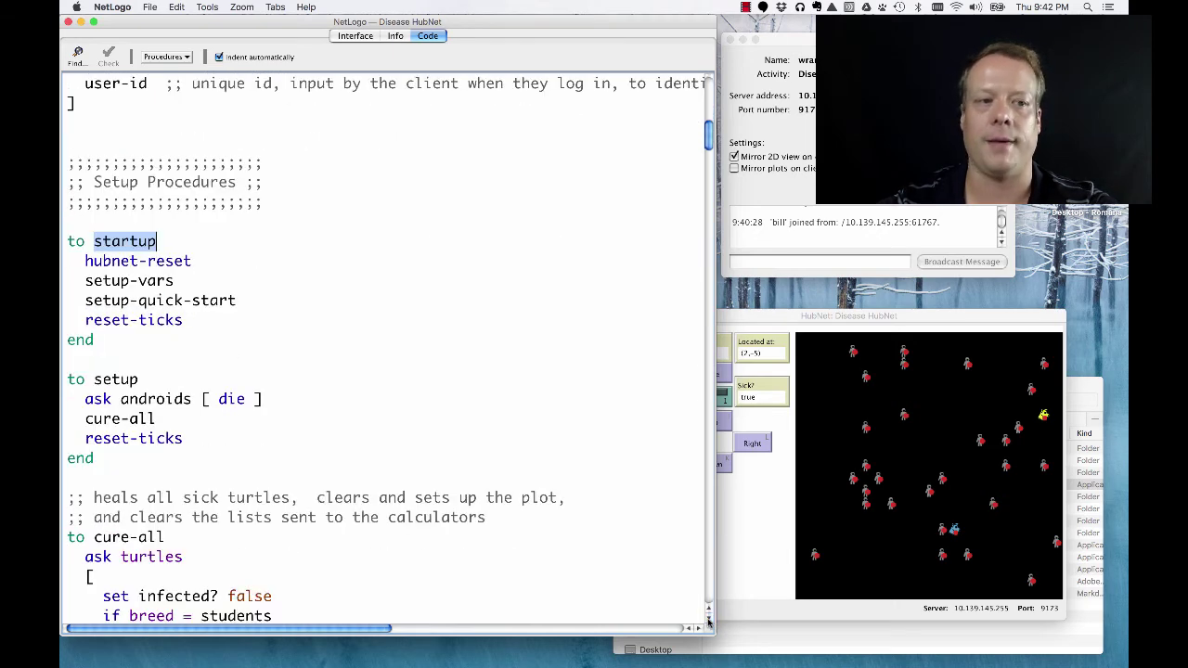
pyautogui.click(181, 59)
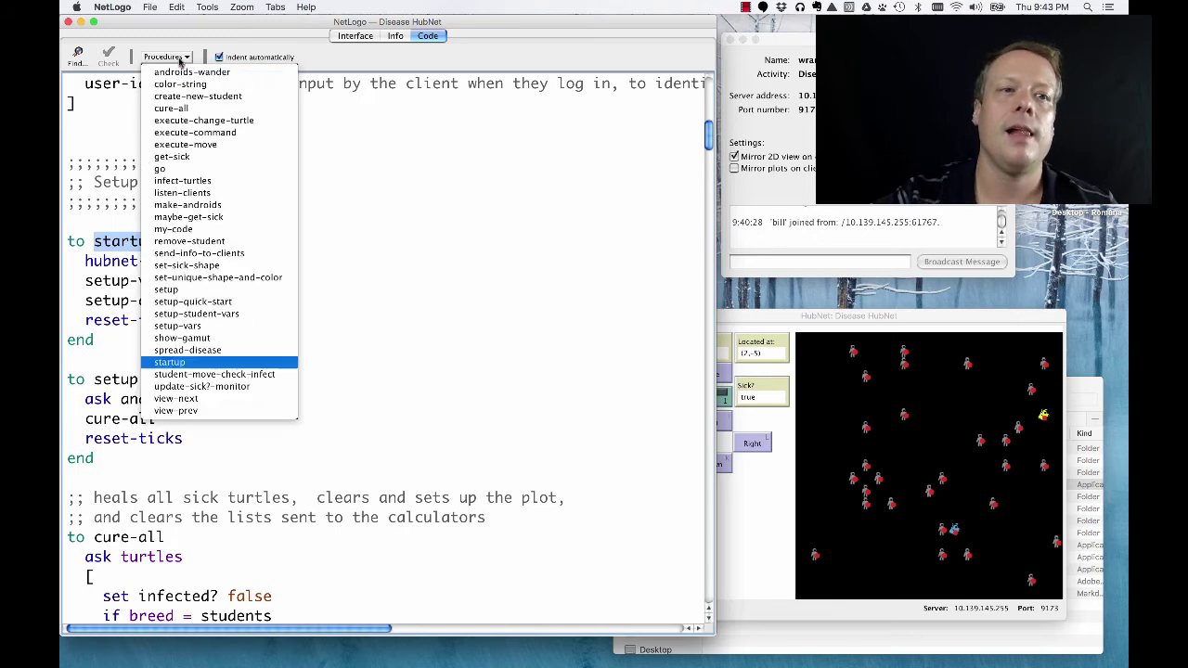
# - Jump to the go procedure and highlight its listen-clients call and comment
pyautogui.click(194, 169)
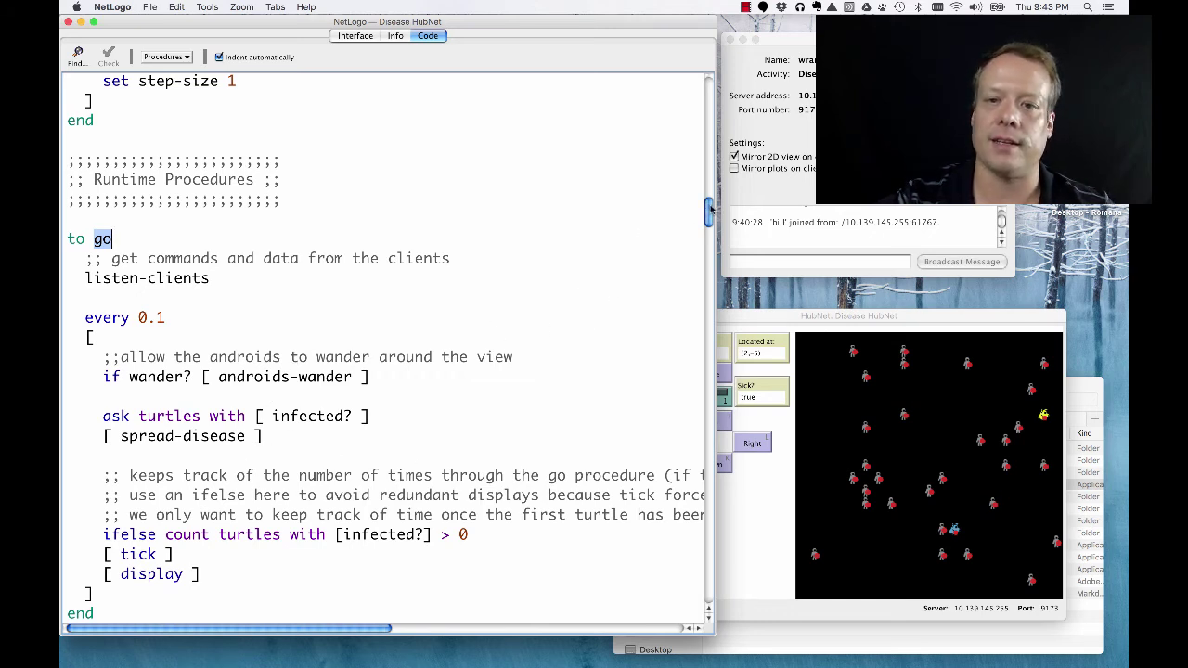
pyautogui.moveTo(302, 279); pyautogui.dragTo(63, 258)
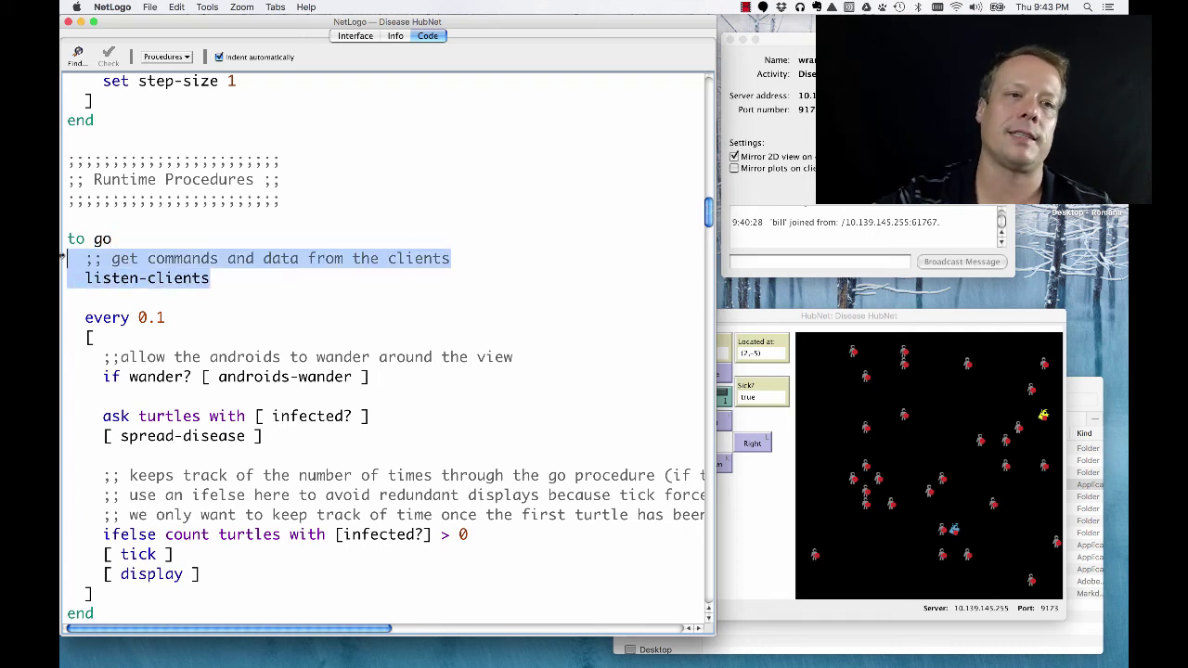
# - Jump to the listen-clients procedure under HubNet Procedures
pyautogui.click(179, 58)
pyautogui.click(229, 193)
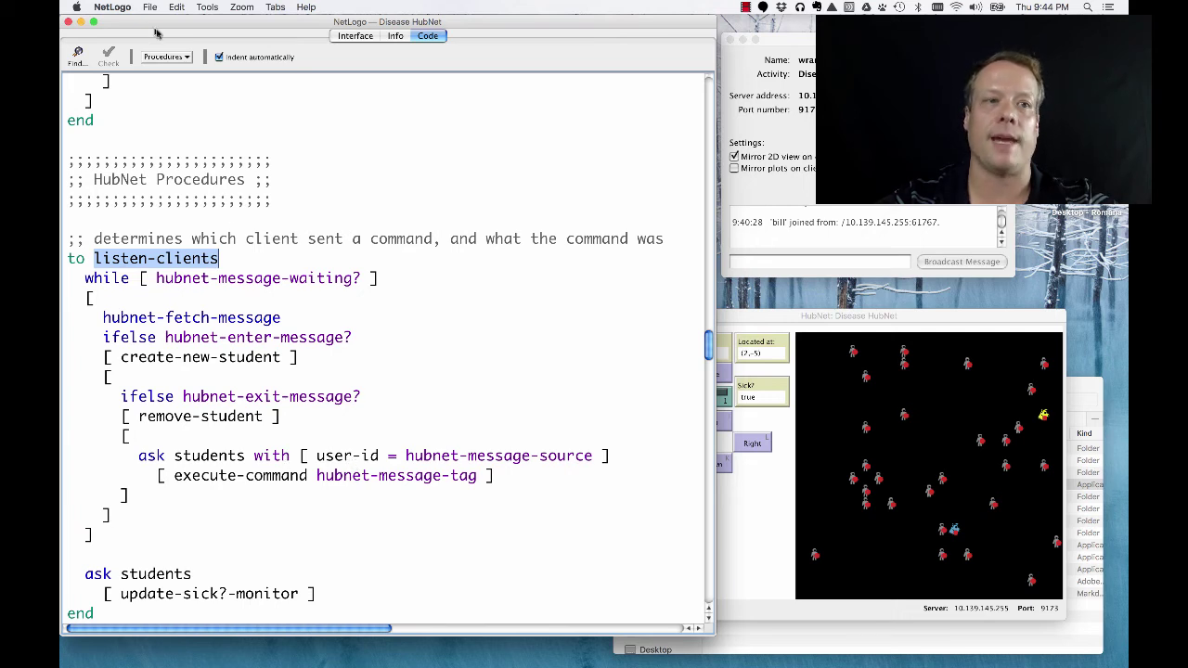
# - Look through the execute-command procedure, then jump to execute-move
pyautogui.click(185, 56)
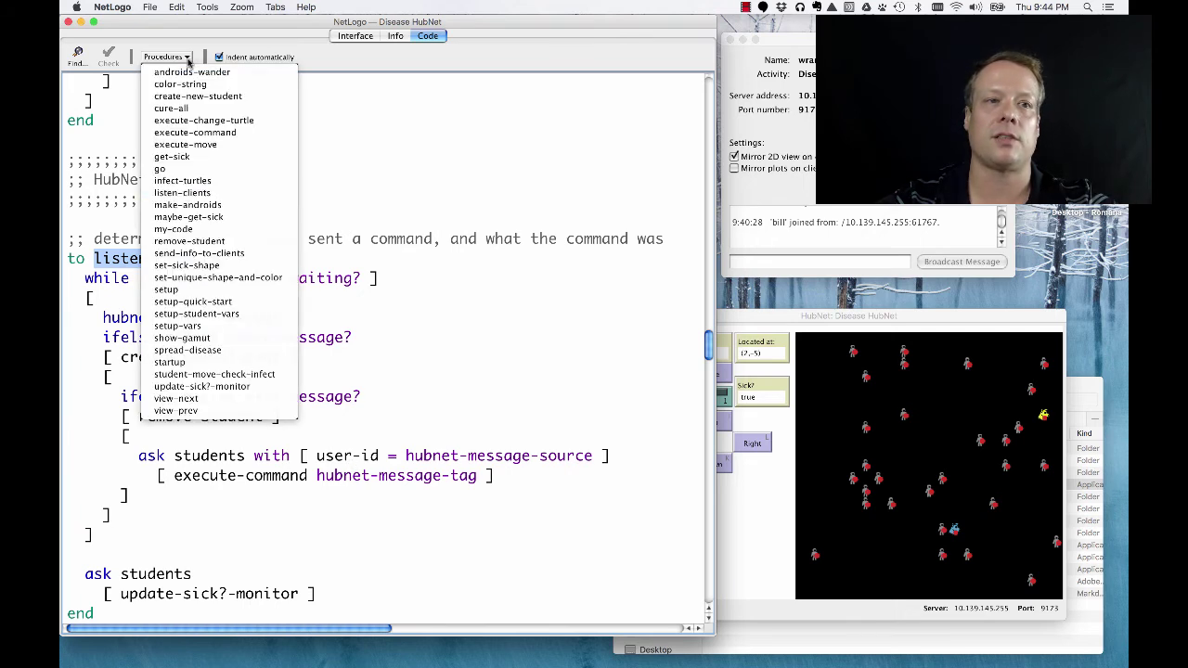
pyautogui.click(220, 133)
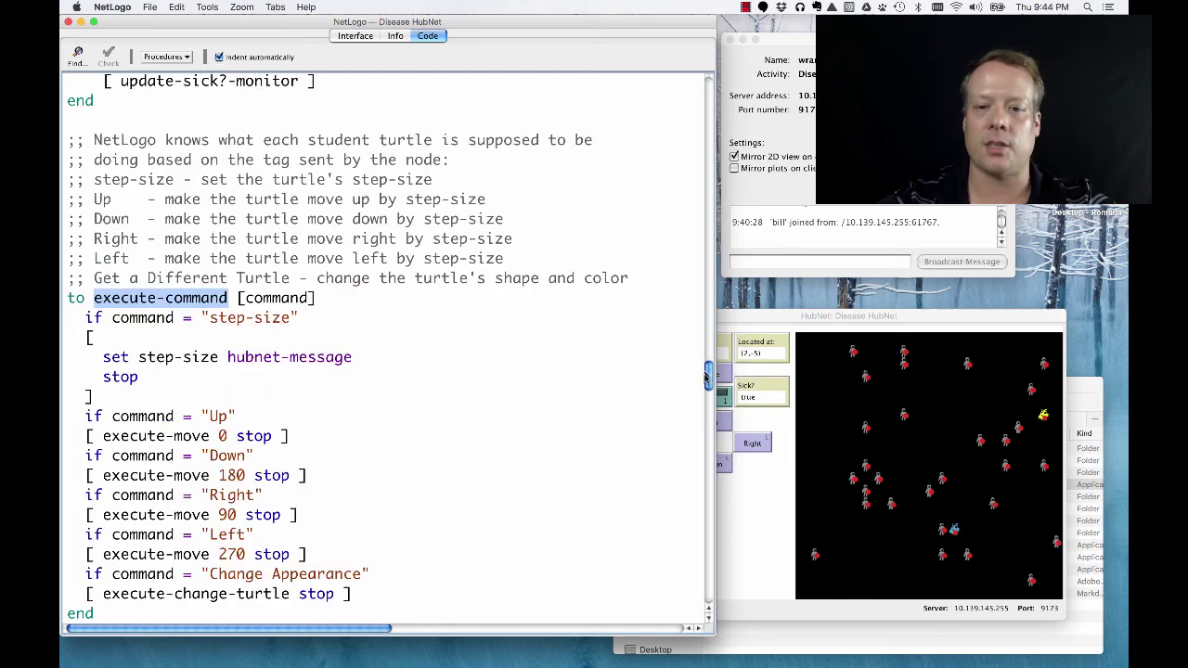
pyautogui.scroll(-5, 711, 376)
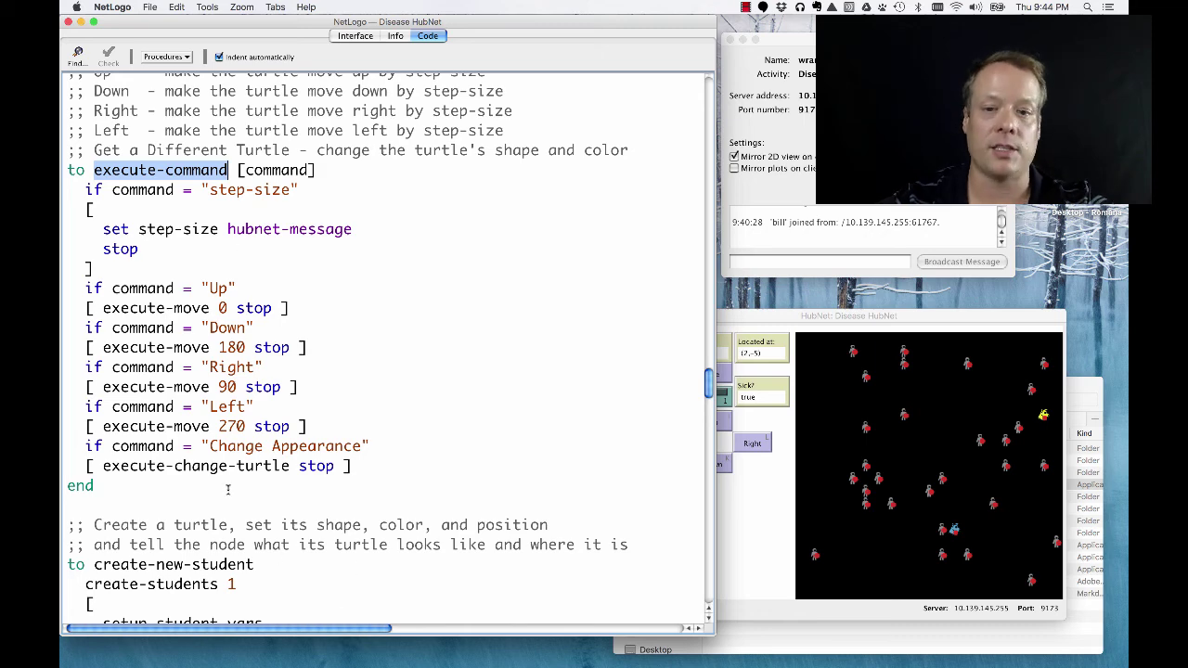
pyautogui.click(179, 58)
pyautogui.click(227, 142)
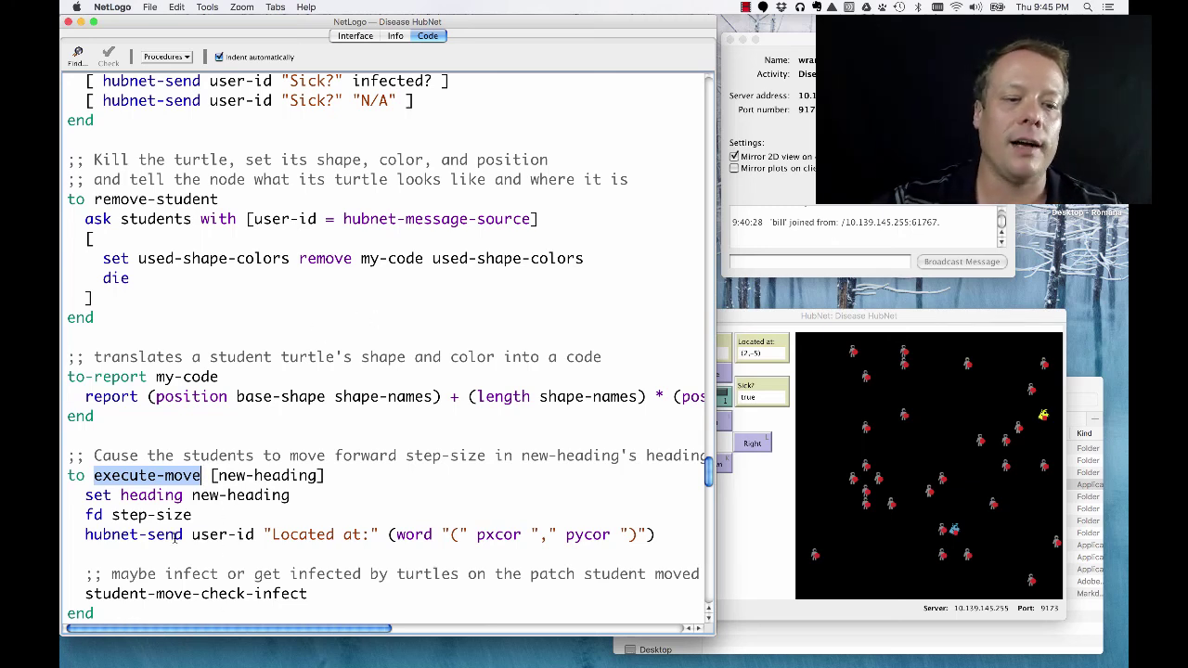
# - Check the blue dog's client window, then jump the code to the student-move-check-infect procedure
pyautogui.click(777, 456)
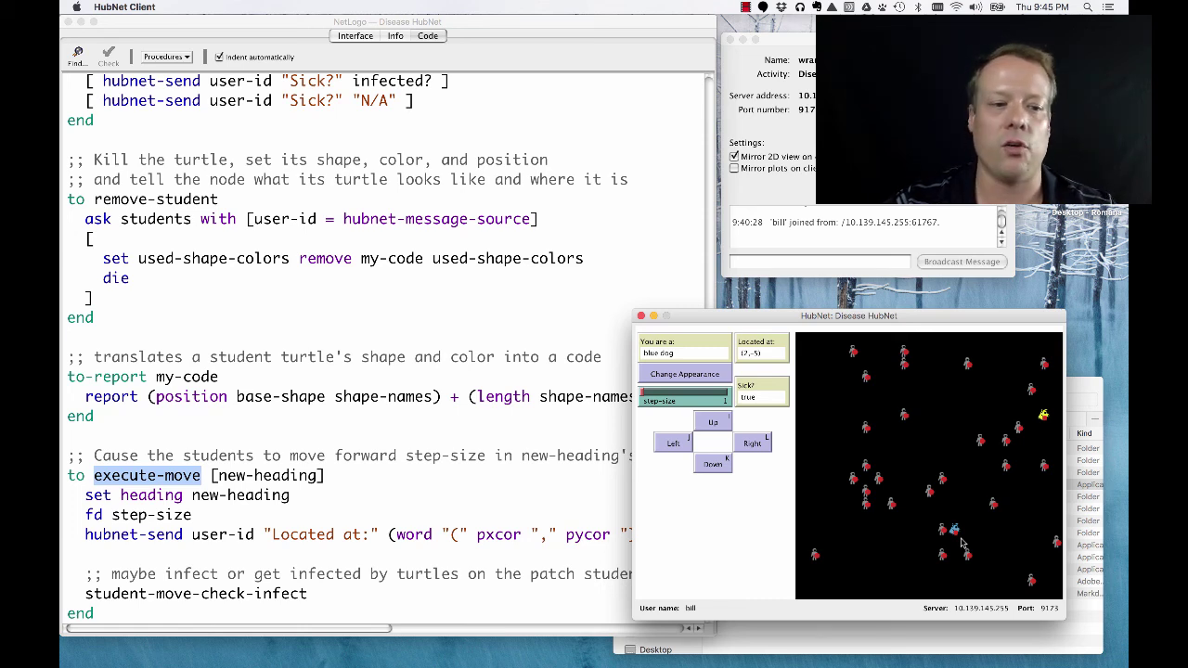
pyautogui.click(390, 481)
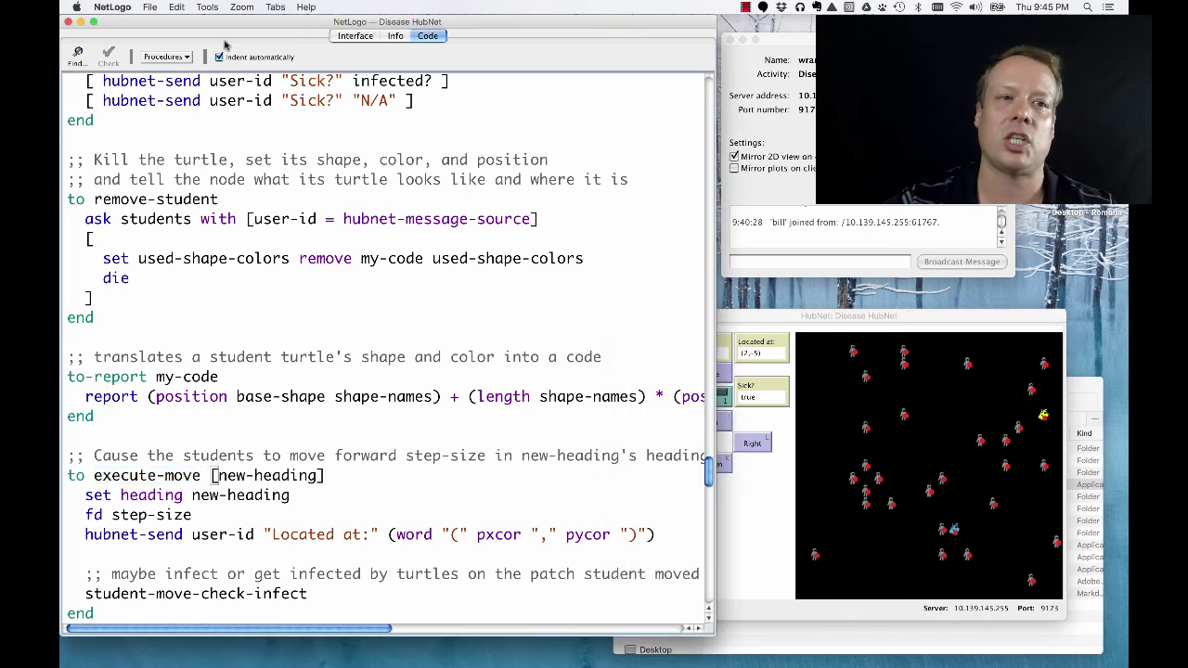
pyautogui.click(176, 58)
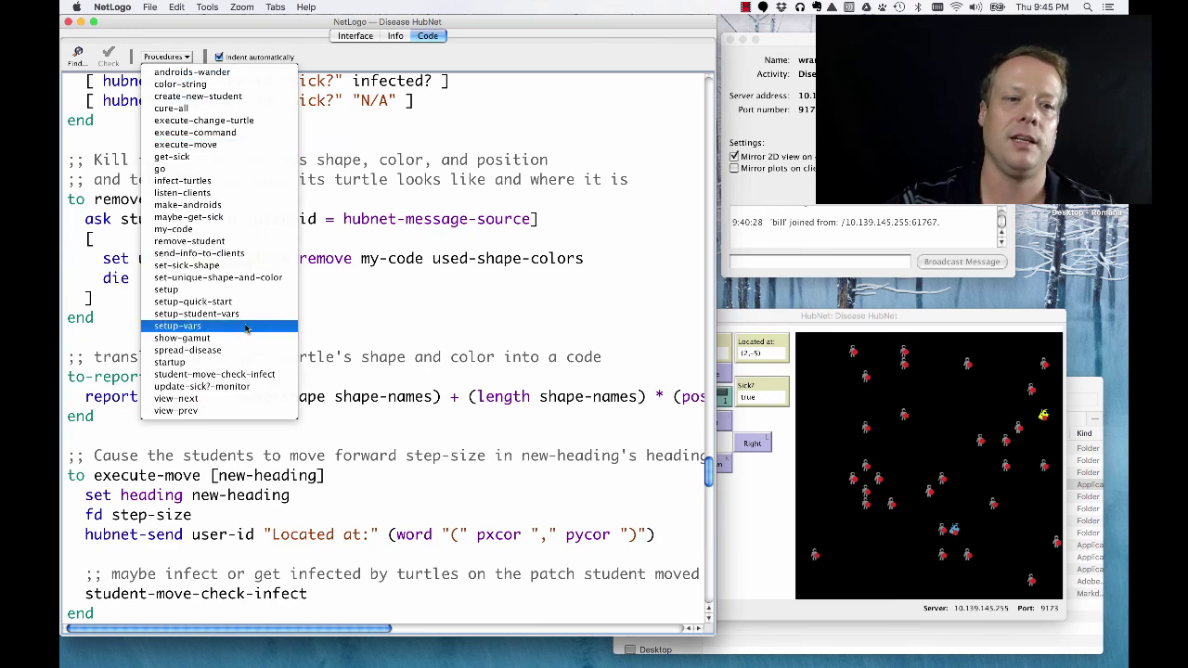
pyautogui.click(223, 374)
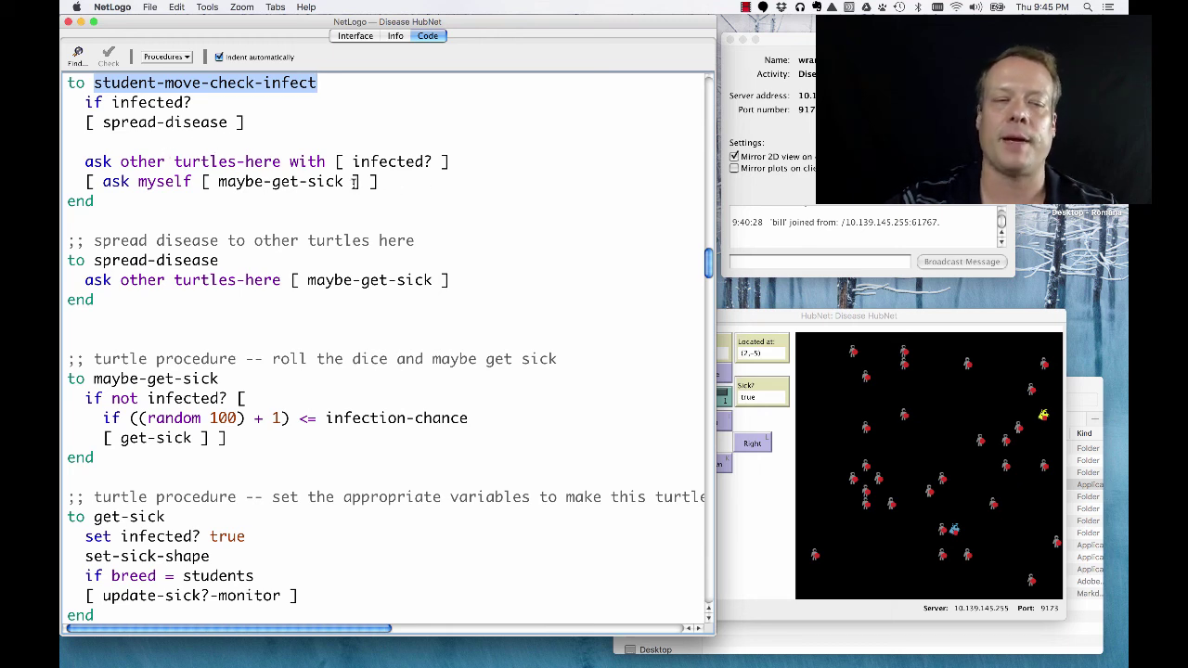
# - Switch back to the Interface tab, where the Number Sick plot shows 32 of 32 turtles sick
pyautogui.click(362, 38)
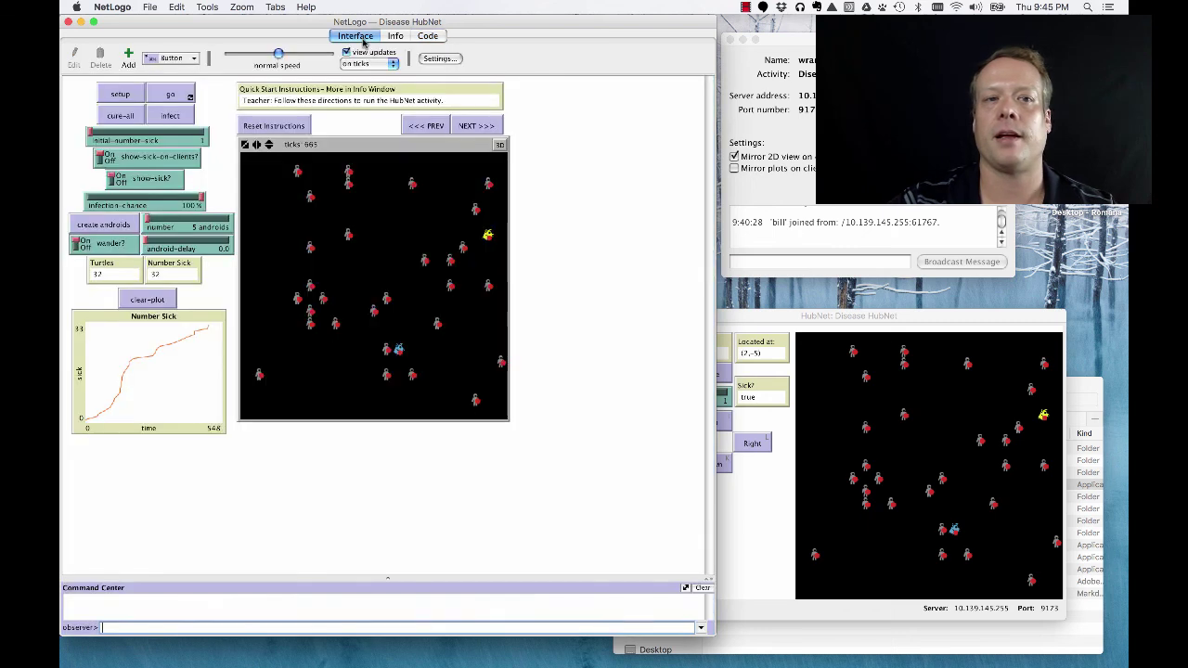